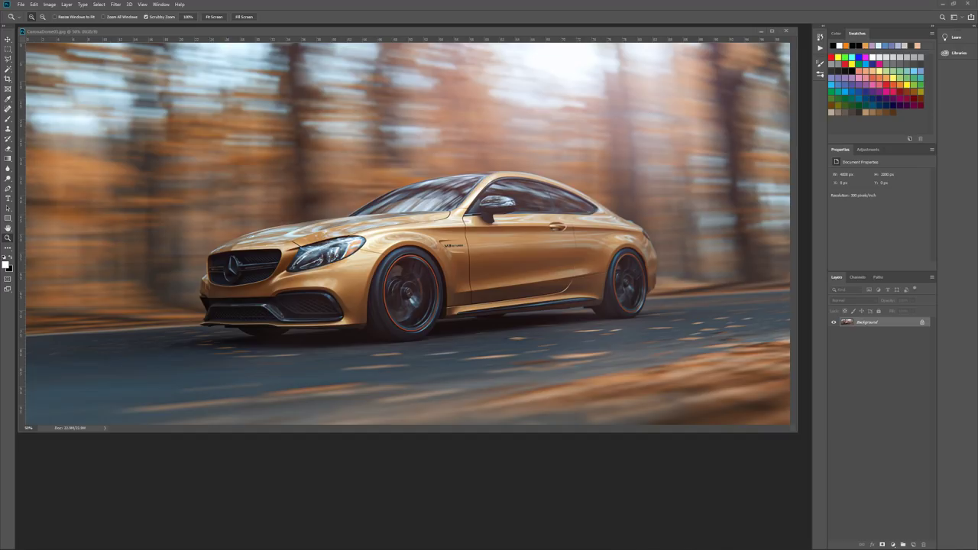
# Assign the working RGB profile to CoronaDome03.tif, compare it with the JPG, then close the .tif
pyautogui.press('i')
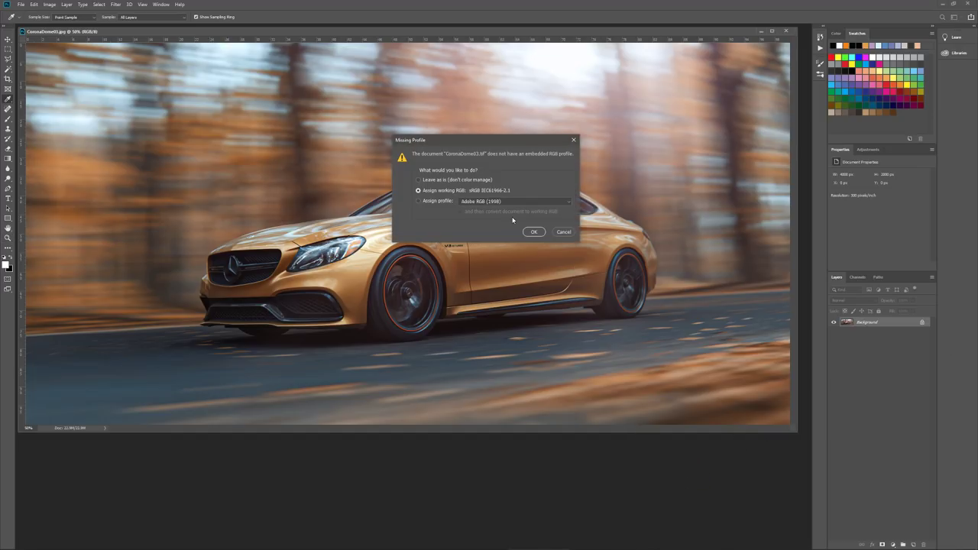
pyautogui.click(534, 231)
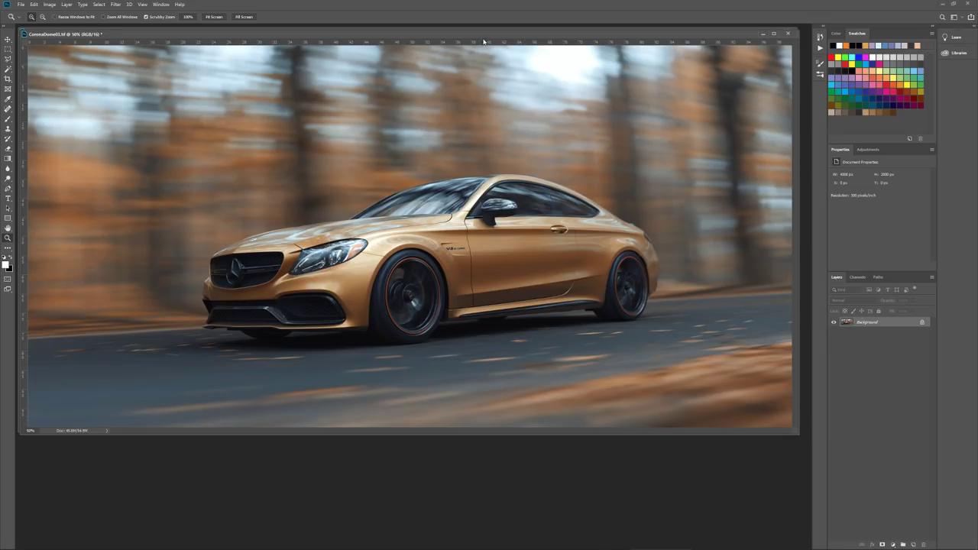
pyautogui.moveTo(492, 38); pyautogui.dragTo(499, 82)
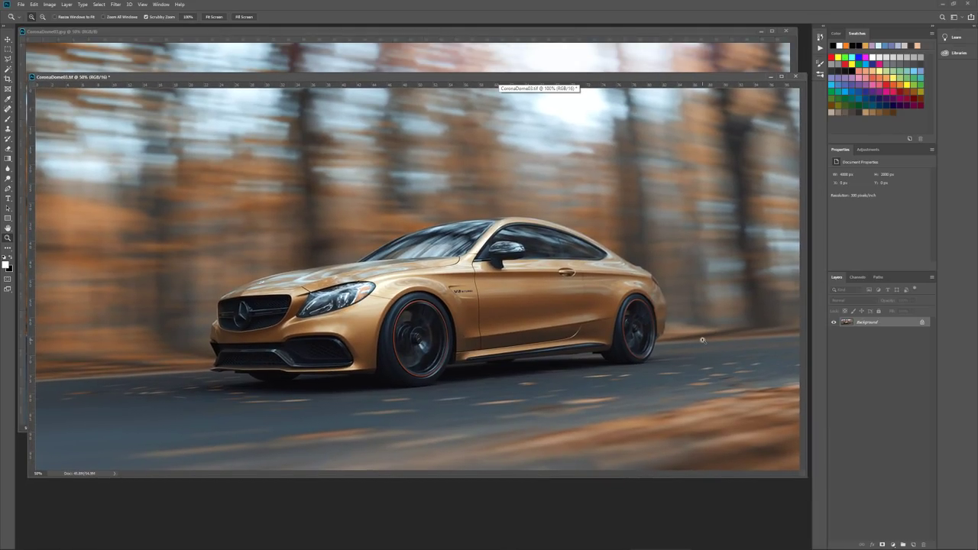
pyautogui.click(483, 36)
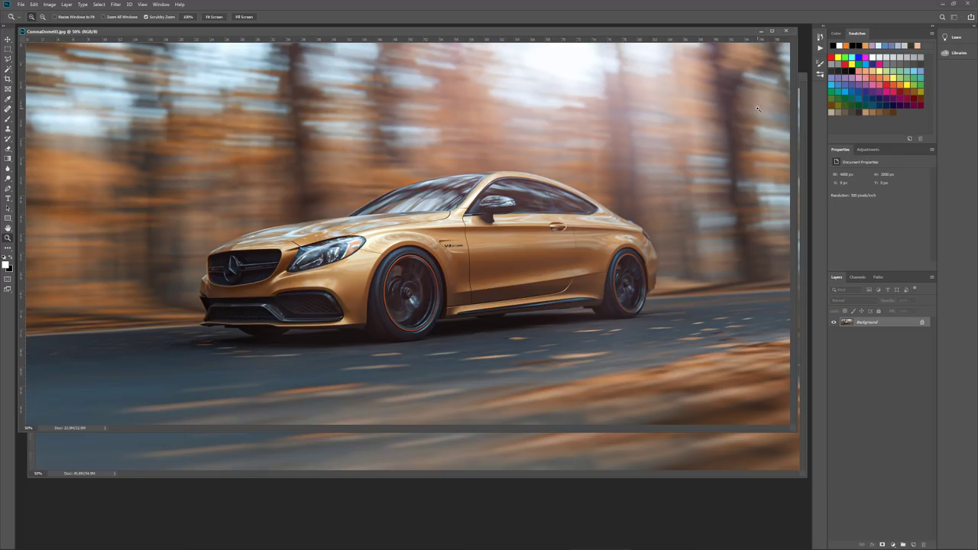
pyautogui.click(799, 112)
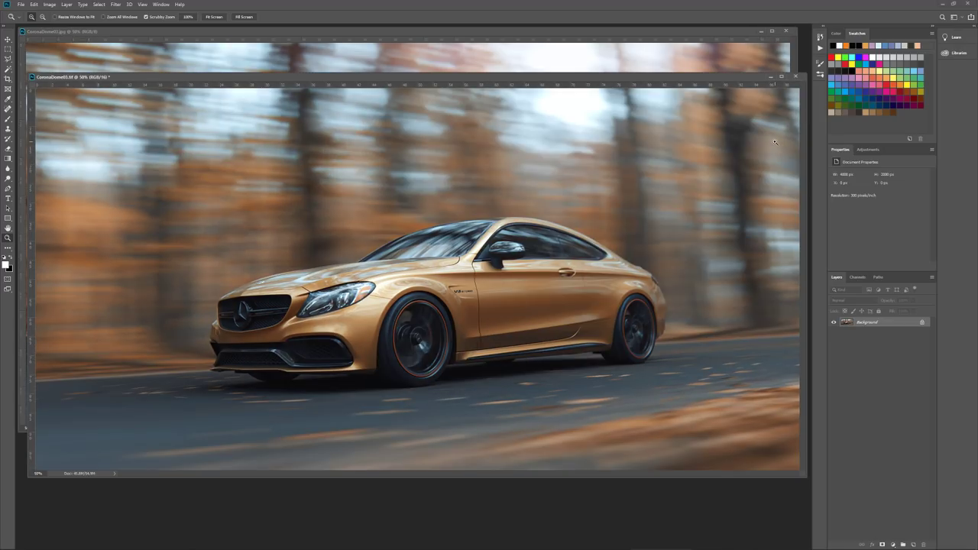
pyautogui.click(796, 76)
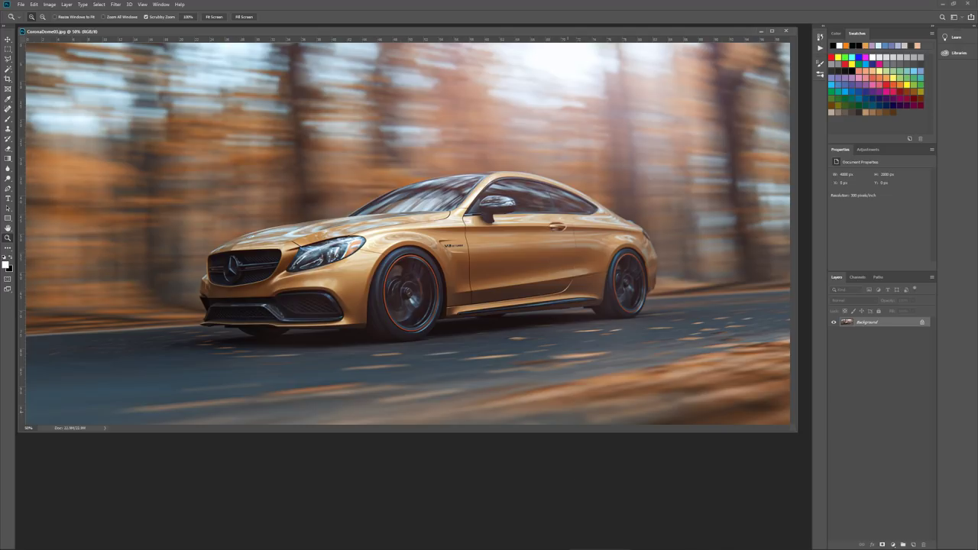
# Back in Dome01.max, drag the 01 - Default shadow catcher material onto the red ground disc
pyautogui.moveTo(596, 546)
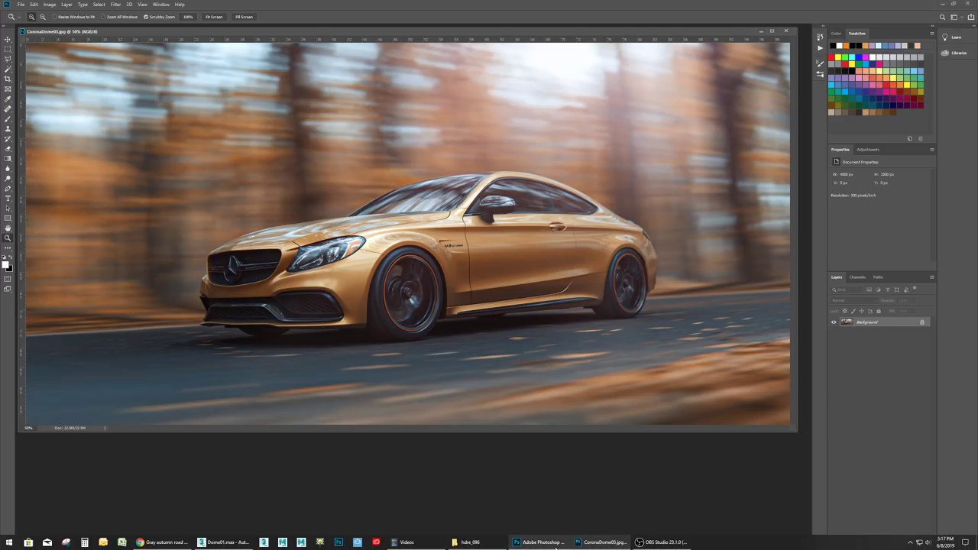
pyautogui.click(230, 543)
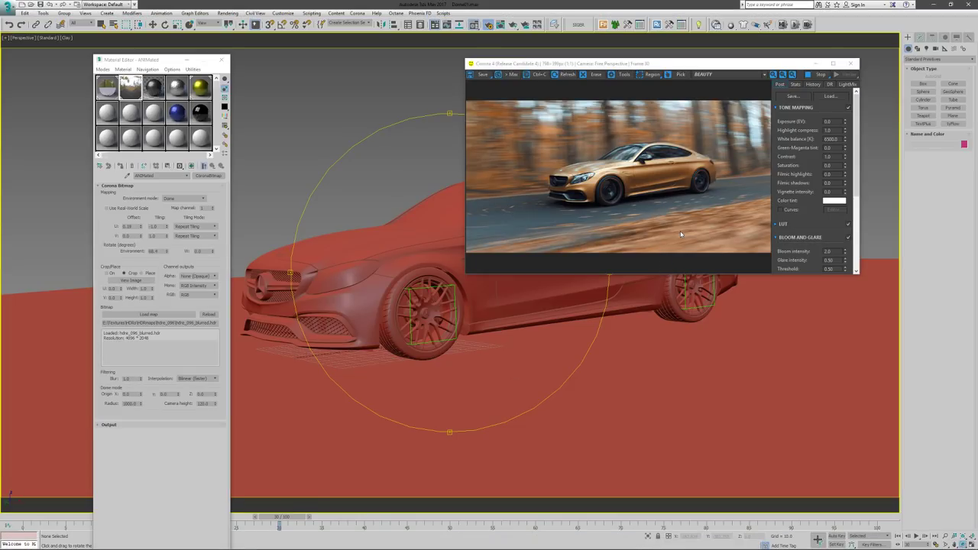
pyautogui.moveTo(460, 239); pyautogui.dragTo(448, 339)
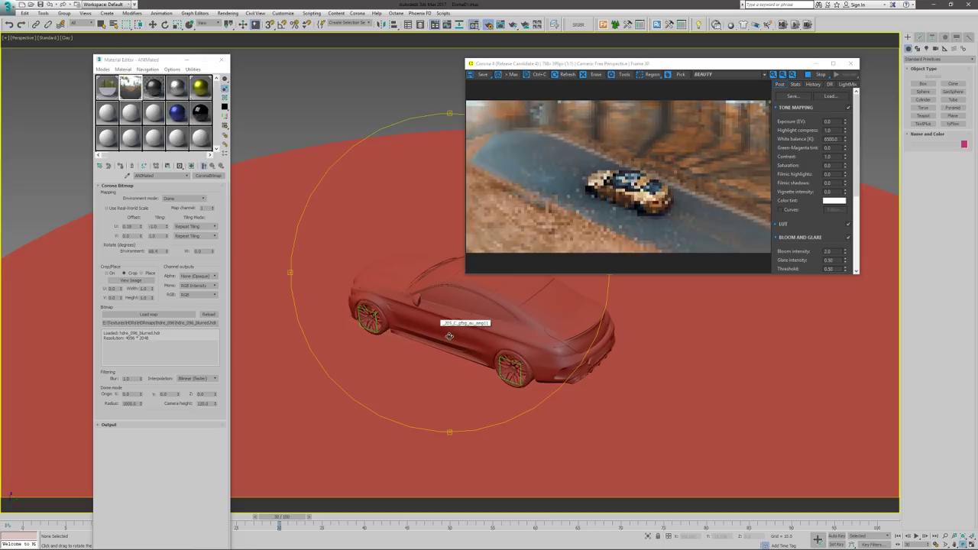
pyautogui.scroll(-5, 448, 338)
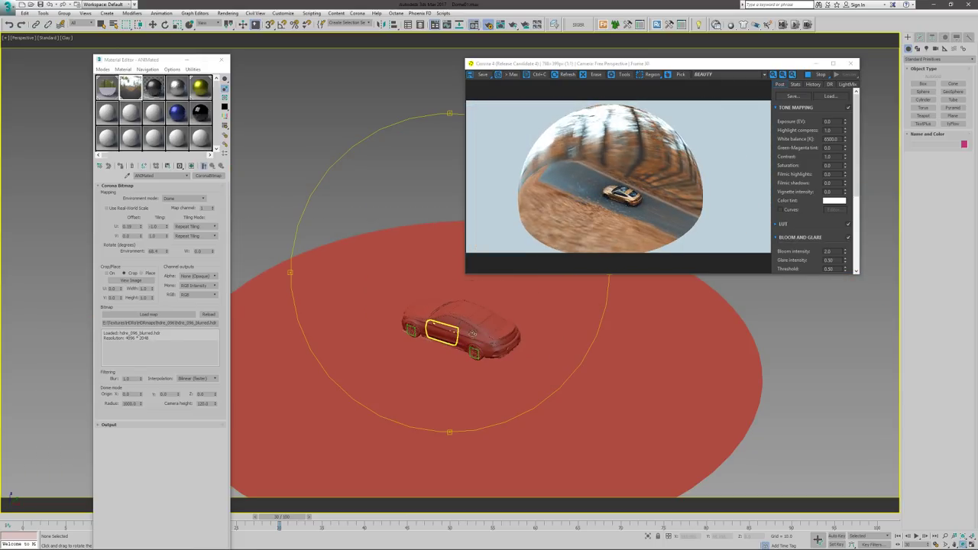
pyautogui.moveTo(421, 359); pyautogui.dragTo(489, 306)
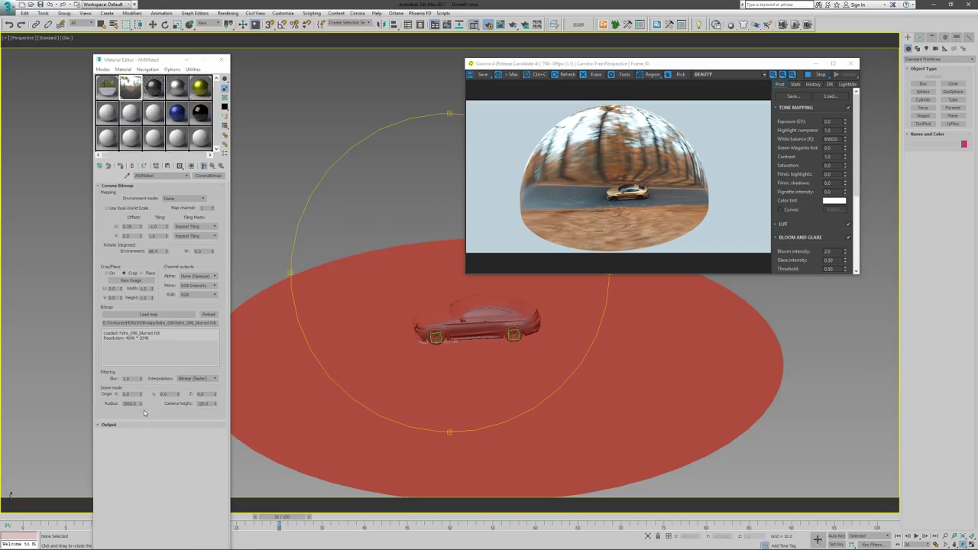
pyautogui.click(106, 95)
pyautogui.moveTo(107, 95); pyautogui.dragTo(340, 356)
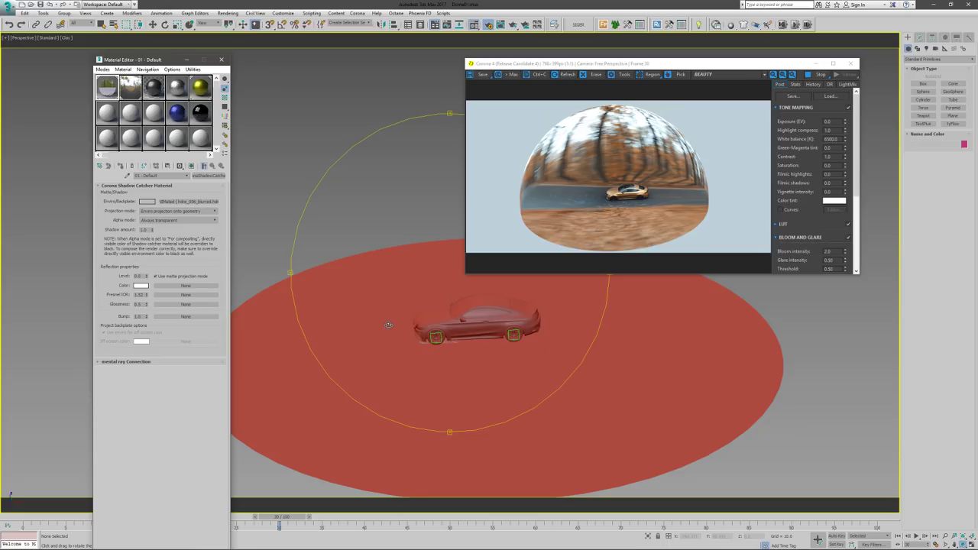
# Switch the ANIMated Corona Bitmap environment mapping to Spherical and orbit to check the result
pyautogui.keyDown('alt'); pyautogui.moveTo(388, 325); pyautogui.dragTo(399, 358, button='middle'); pyautogui.keyUp('alt')
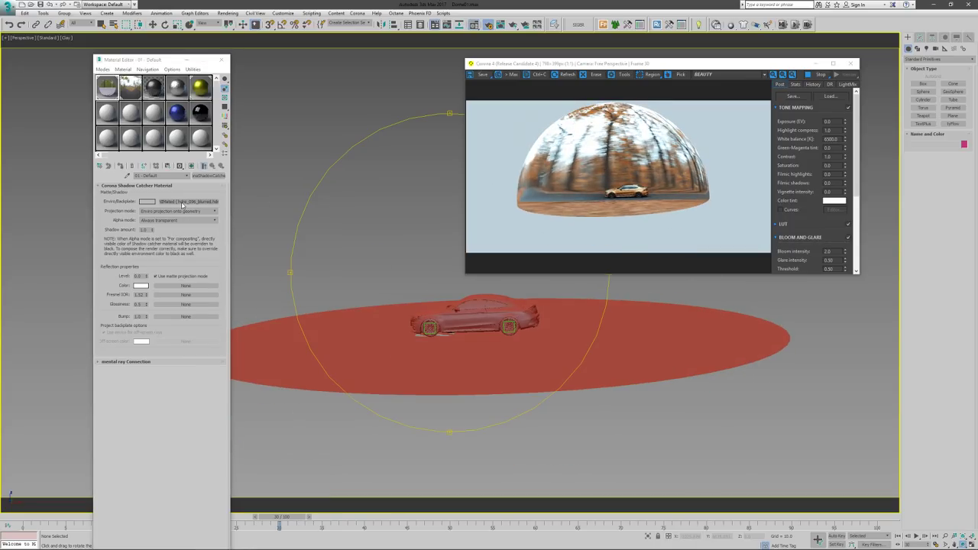
pyautogui.click(104, 89)
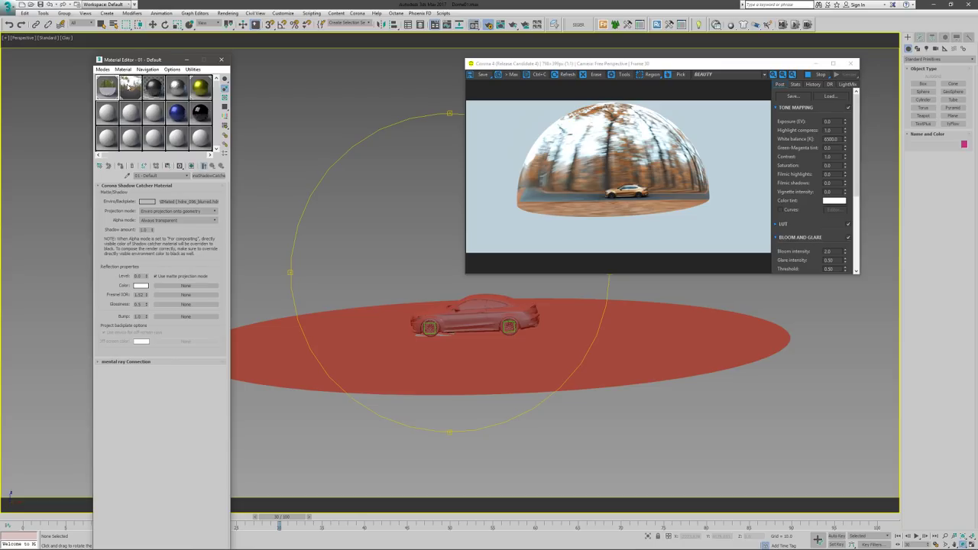
pyautogui.click(130, 87)
pyautogui.click(181, 199)
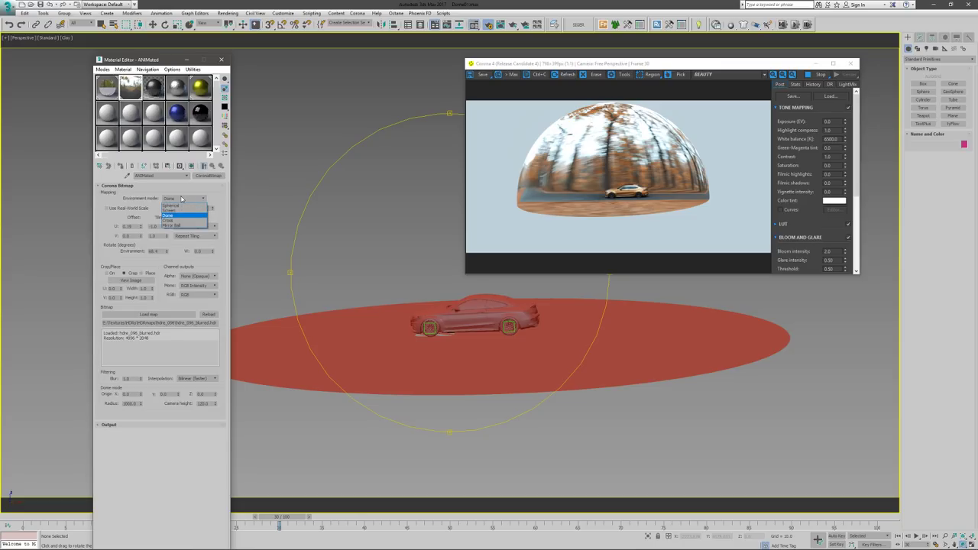
pyautogui.click(178, 205)
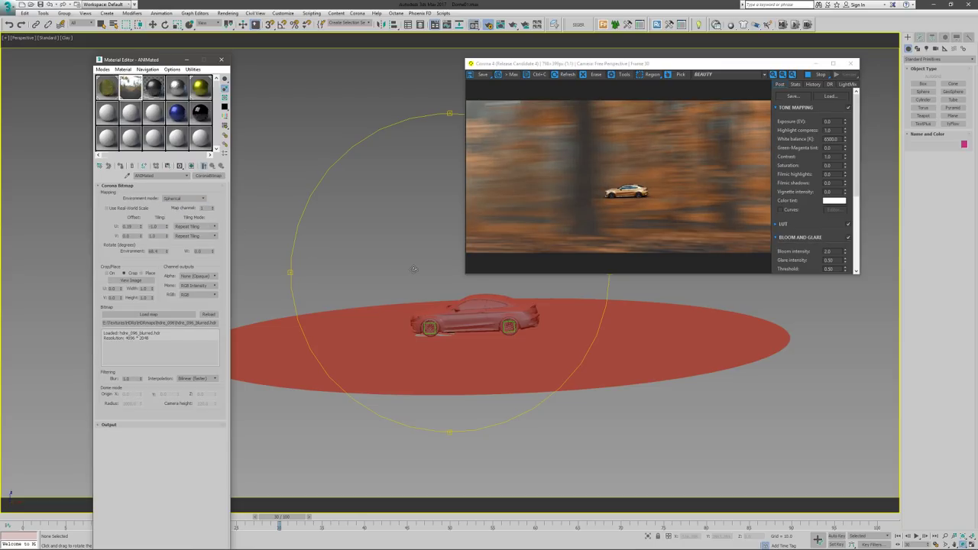
pyautogui.keyDown('alt'); pyautogui.moveTo(413, 269); pyautogui.dragTo(469, 332, button='middle'); pyautogui.keyUp('alt')
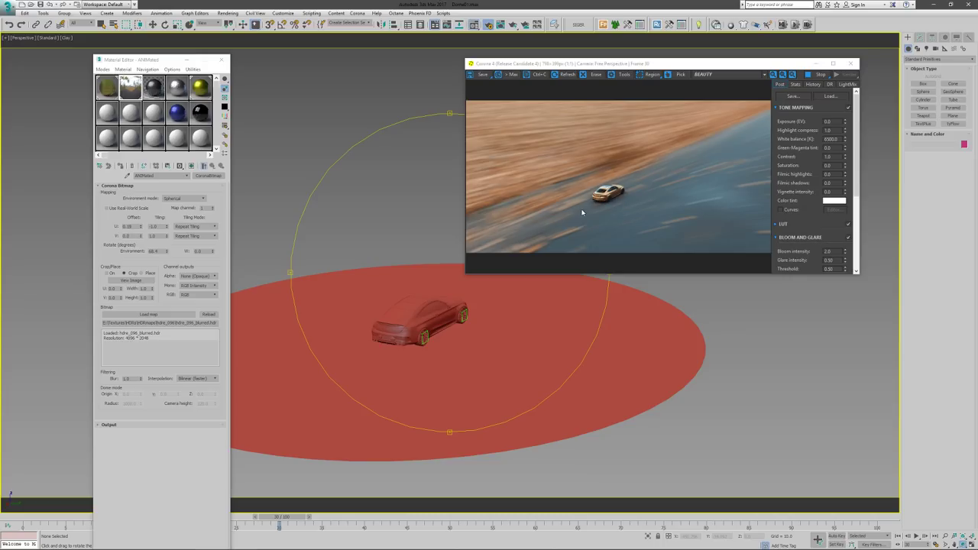
# Set the environment mapping back to Dome and view the car from the side
pyautogui.click(191, 200)
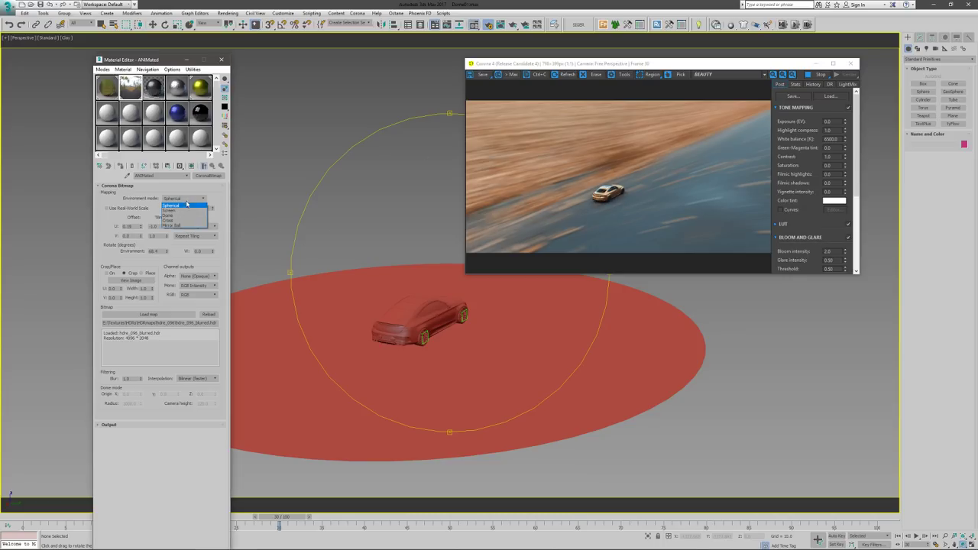
pyautogui.click(170, 216)
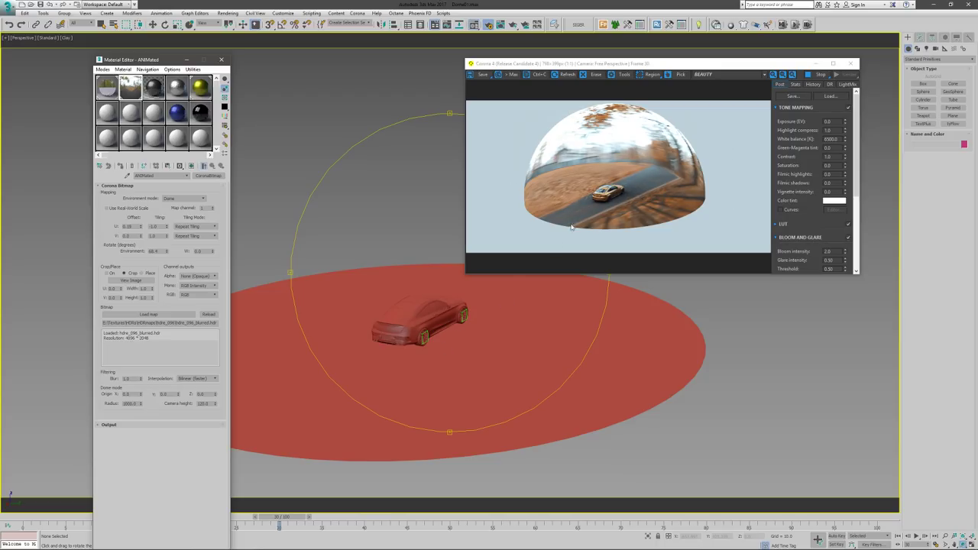
pyautogui.keyDown('alt'); pyautogui.moveTo(434, 337); pyautogui.dragTo(536, 334, button='middle'); pyautogui.keyUp('alt')
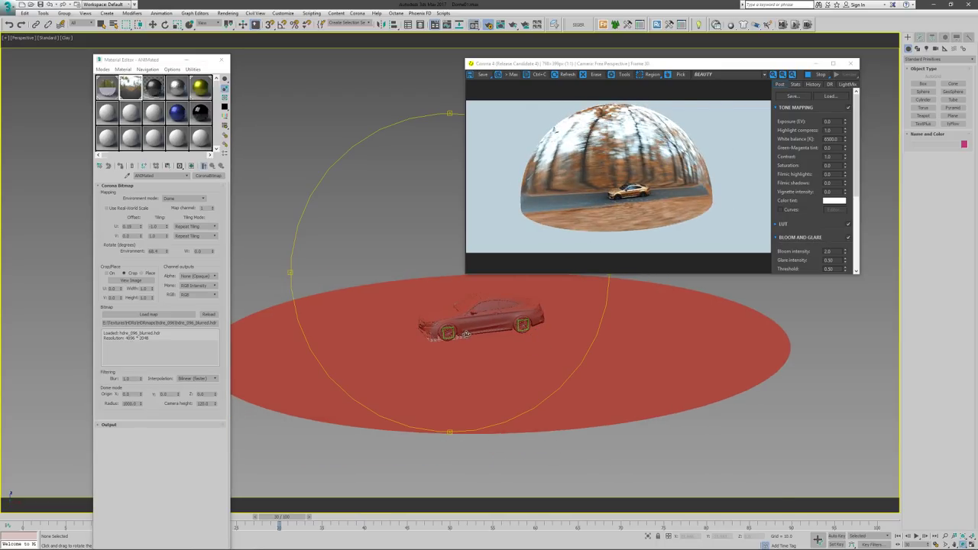
pyautogui.scroll(4, 469, 336)
# Orbit and zoom the Perspective view to frame the gold coupe close up from the front three-quarter
pyautogui.keyDown('alt'); pyautogui.moveTo(471, 351); pyautogui.dragTo(508, 304, button='middle'); pyautogui.keyUp('alt')
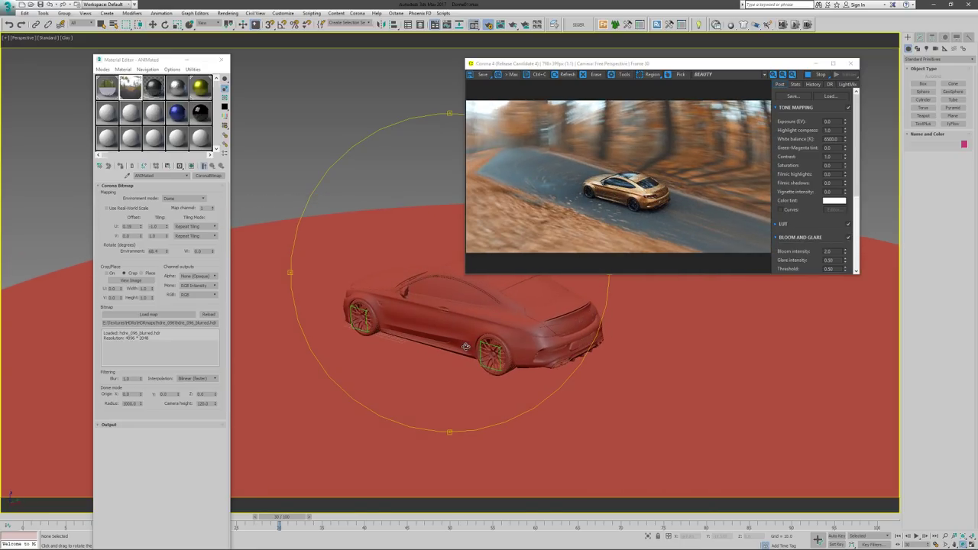
pyautogui.scroll(3, 484, 337)
pyautogui.keyDown('alt'); pyautogui.moveTo(484, 337); pyautogui.dragTo(489, 314, button='middle'); pyautogui.keyUp('alt')
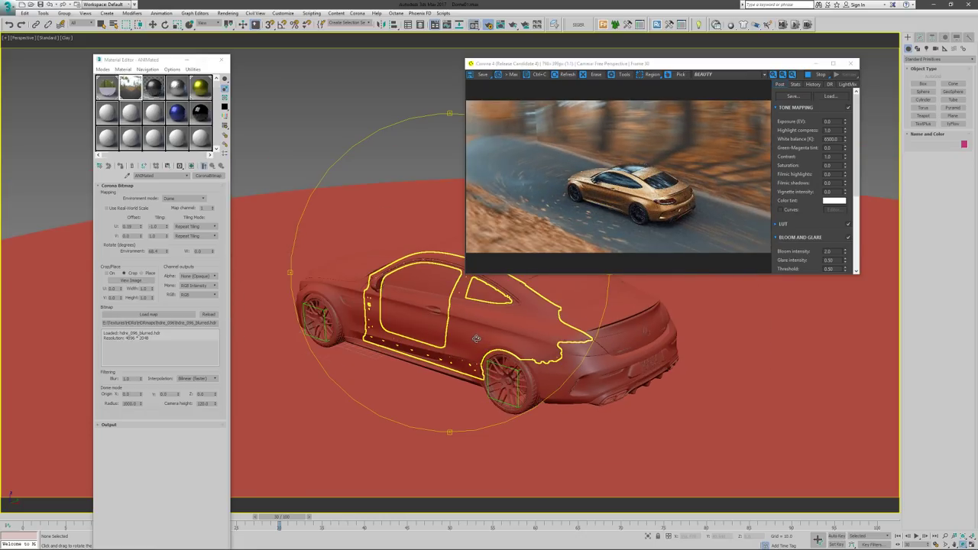
pyautogui.keyDown('alt'); pyautogui.moveTo(474, 337); pyautogui.dragTo(470, 334, button='middle'); pyautogui.keyUp('alt')
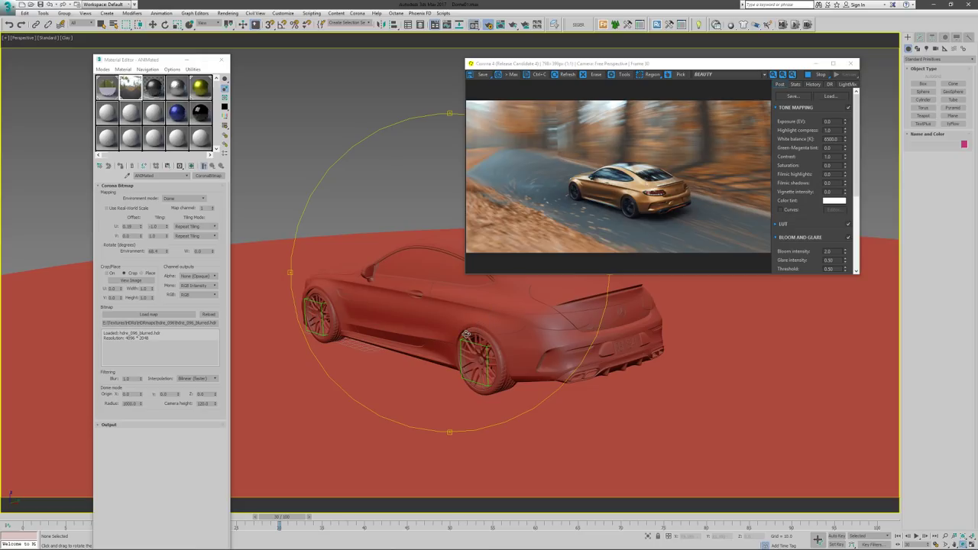
pyautogui.keyDown('alt'); pyautogui.moveTo(466, 334); pyautogui.dragTo(497, 341, button='middle'); pyautogui.keyUp('alt')
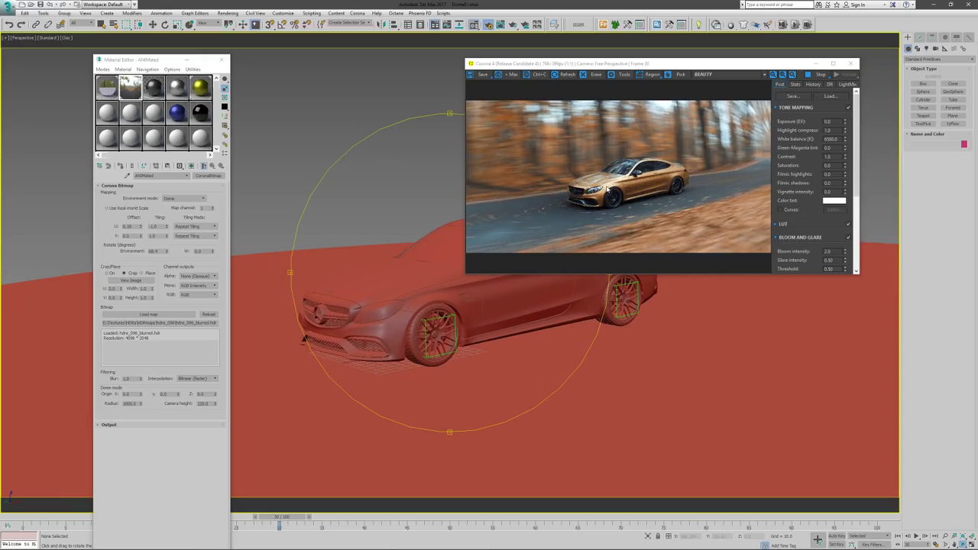
pyautogui.keyDown('alt'); pyautogui.moveTo(457, 350); pyautogui.dragTo(470, 344, button='middle'); pyautogui.keyUp('alt')
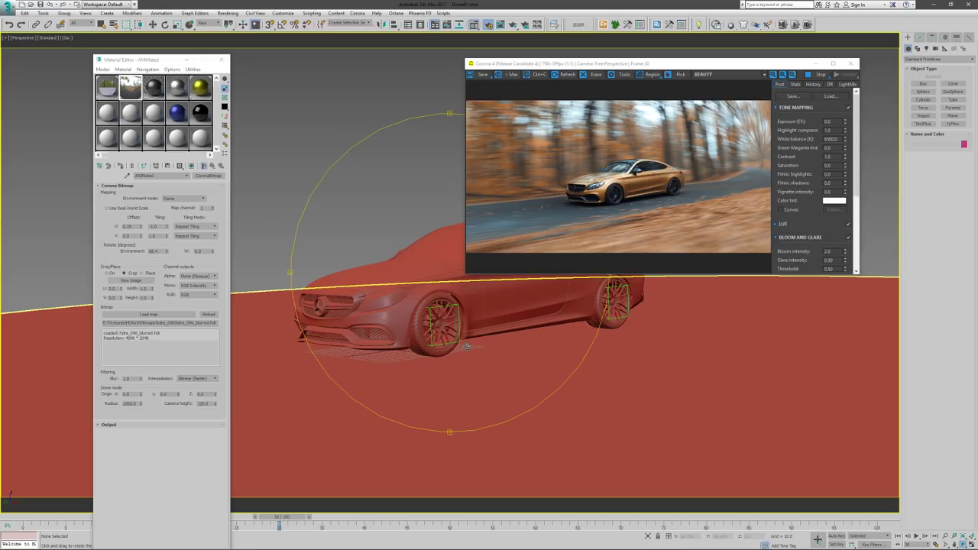
pyautogui.scroll(3, 467, 347)
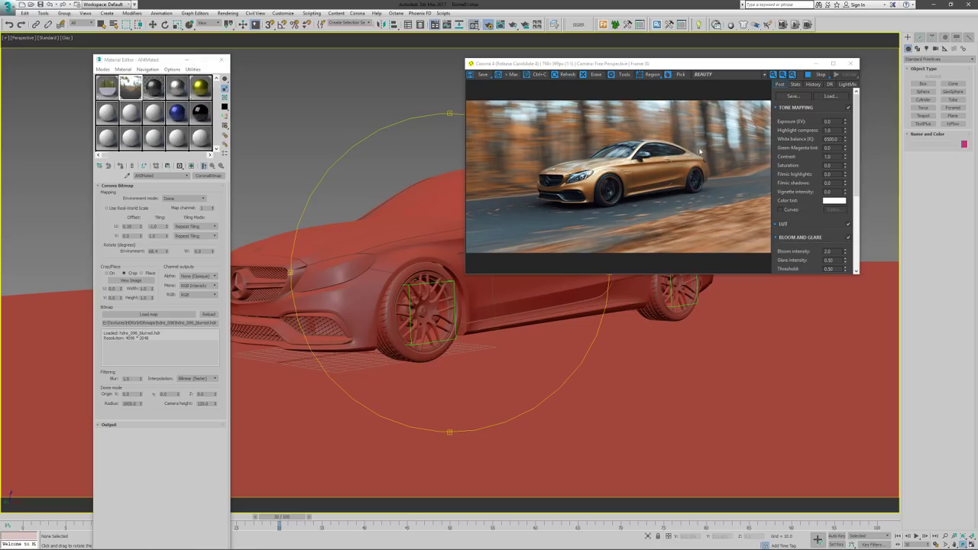
# Set the Corona Bitmap dome Radius to 3000
pyautogui.moveTo(140, 405); pyautogui.dragTo(107, 407)
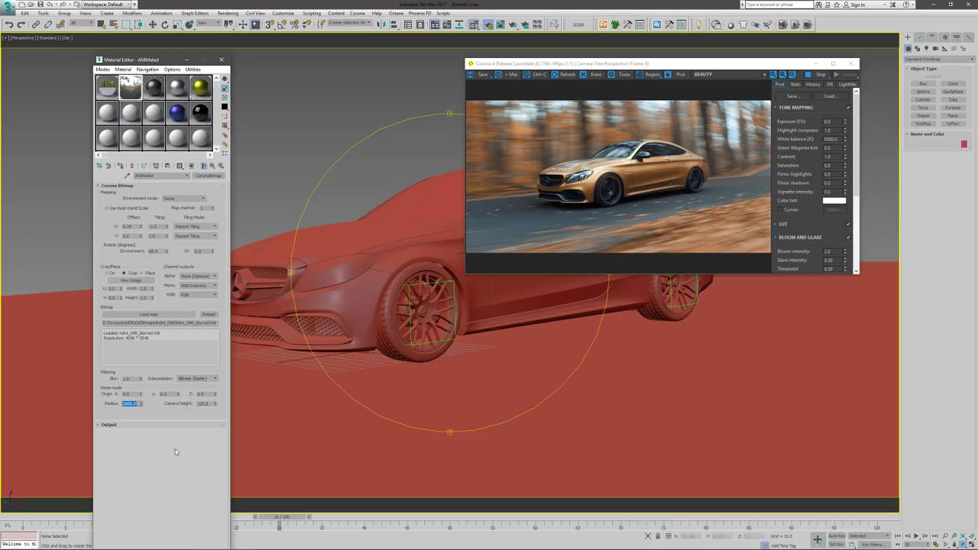
pyautogui.scroll(-10, 390, 364)
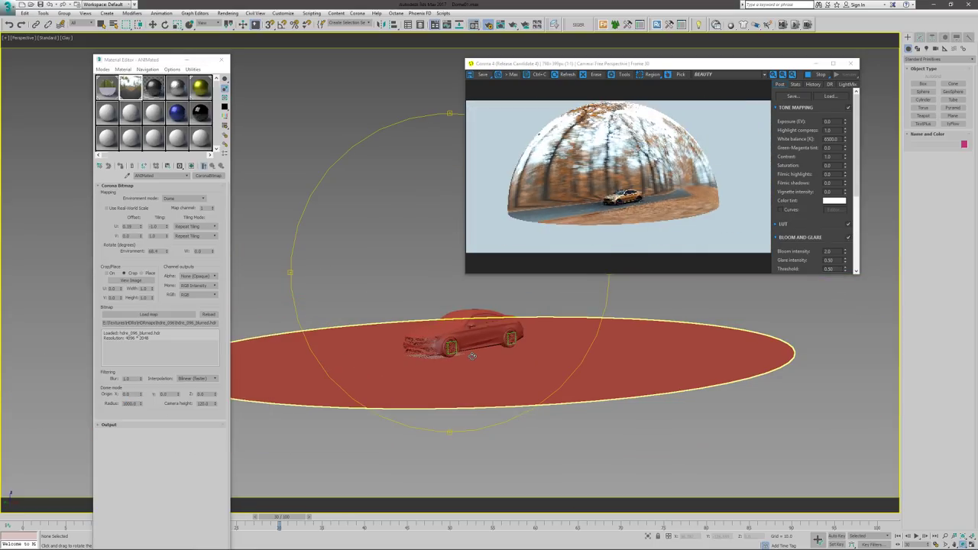
pyautogui.doubleClick(124, 403)
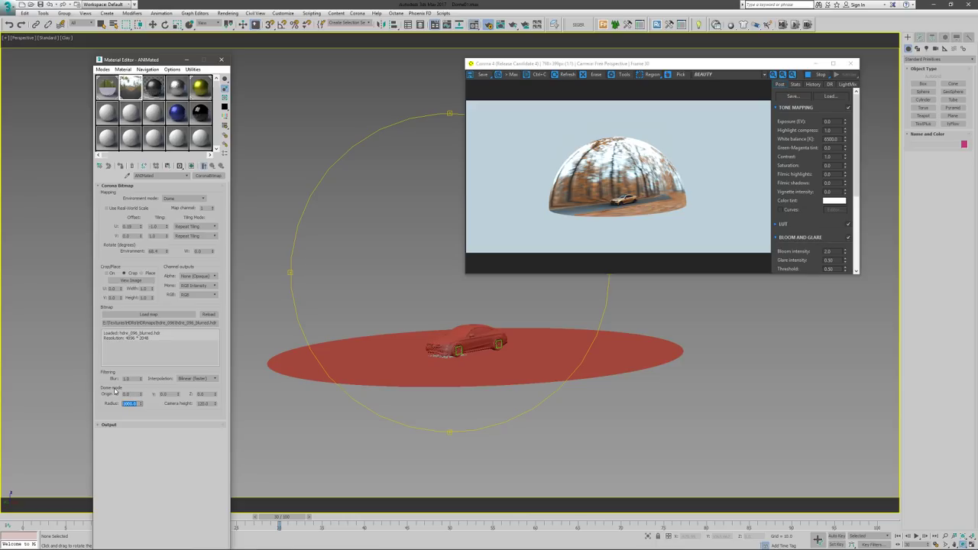
pyautogui.write('3000')
pyautogui.press('Tab')
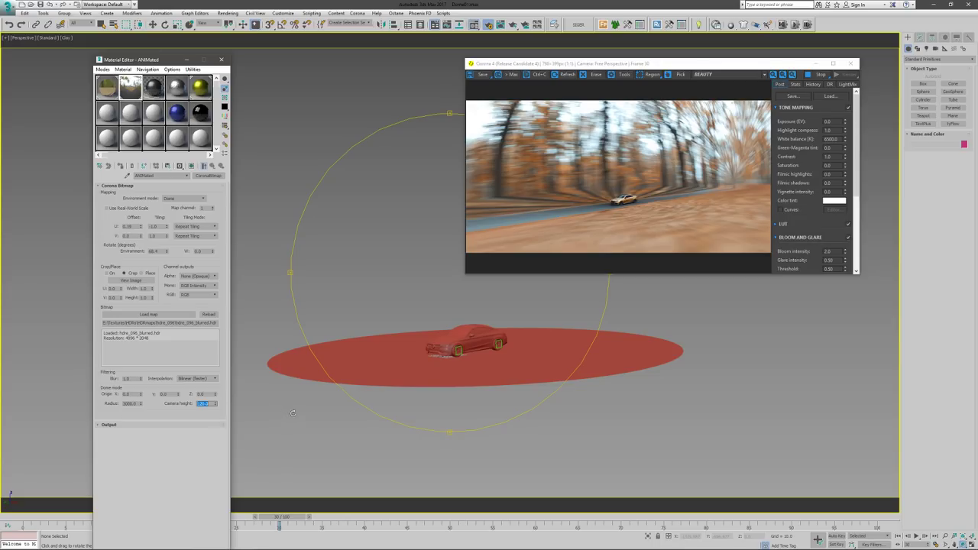
# Zoom the viewport and select the dome Camera height value for editing
pyautogui.scroll(8, 450, 336)
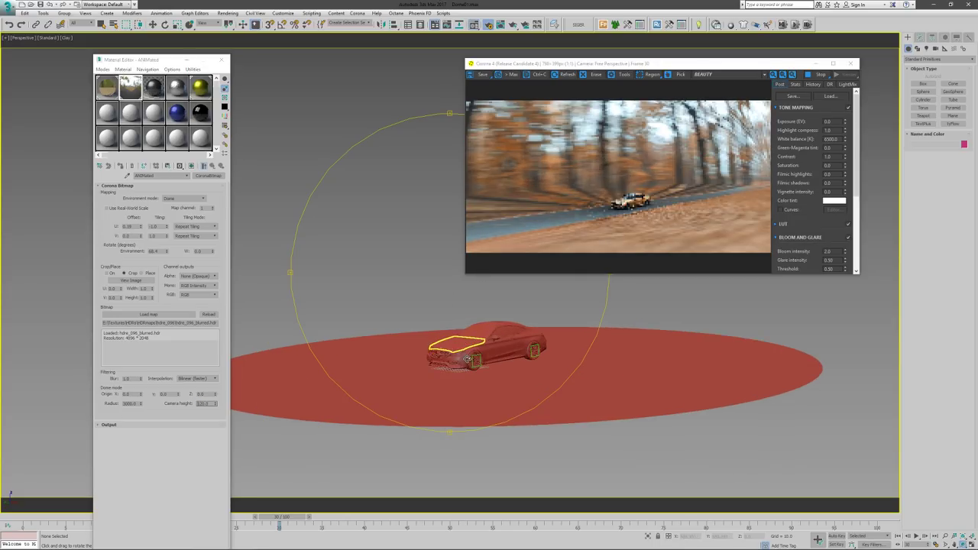
pyautogui.scroll(4, 481, 363)
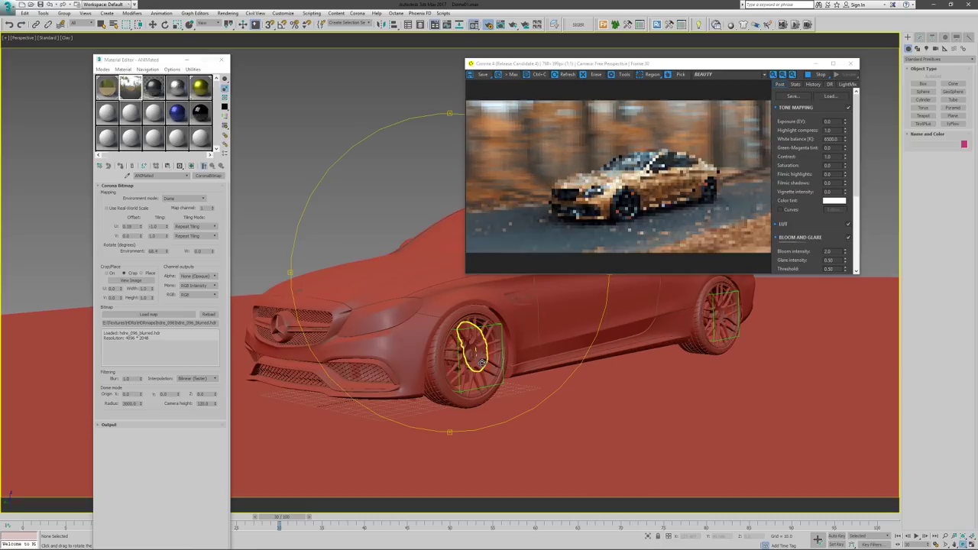
pyautogui.doubleClick(205, 404)
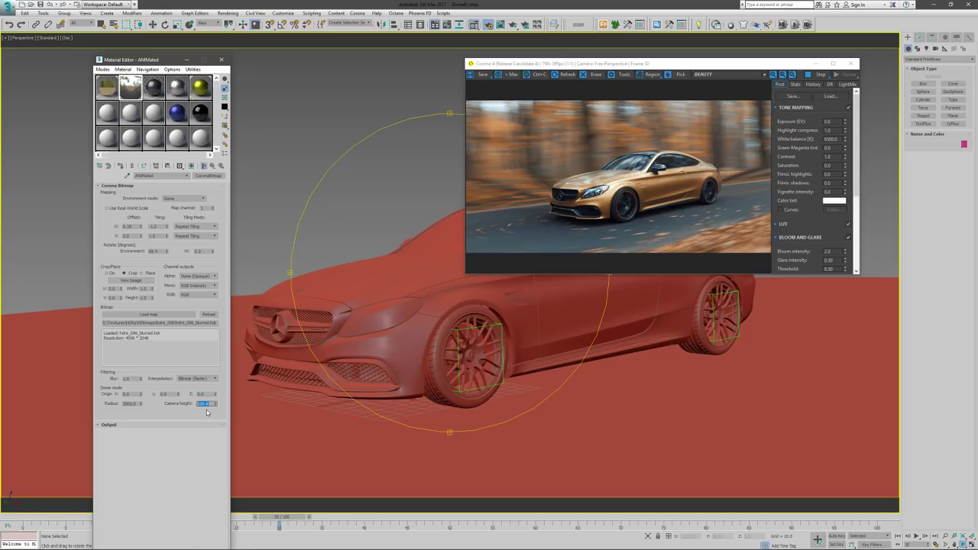
# Try a dome Camera height of 200, then set it back to 120
pyautogui.moveTo(214, 403); pyautogui.dragTo(196, 404)
pyautogui.write('000')
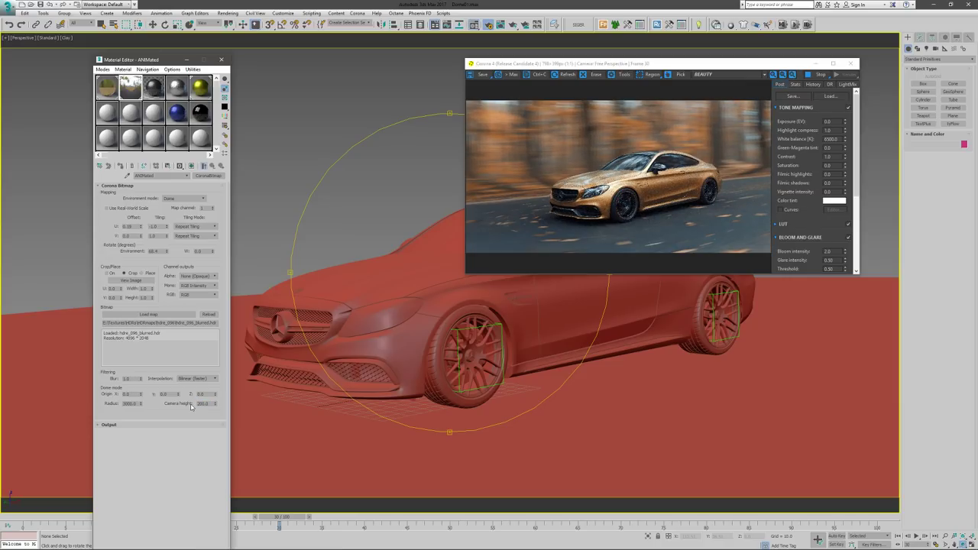
pyautogui.press('Return')
pyautogui.doubleClick(205, 403)
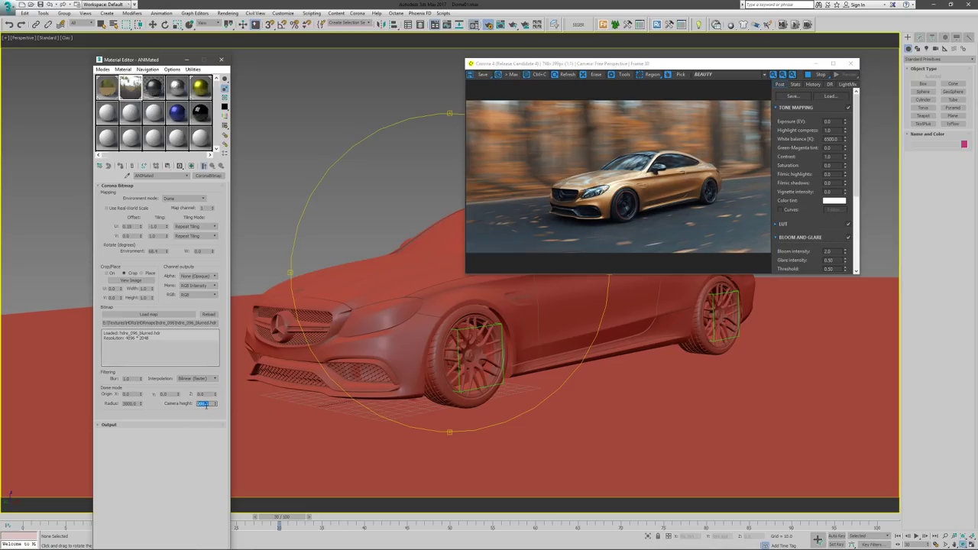
pyautogui.write('120')
pyautogui.press('Return')
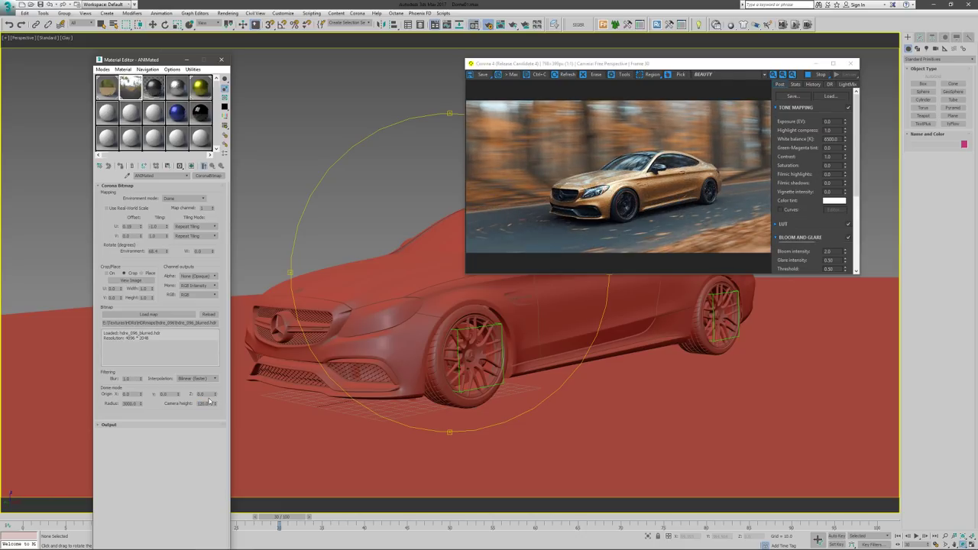
# Set the dome Radius to 1500 and orbit to a side-on view of the car
pyautogui.doubleClick(131, 403)
pyautogui.write('1500')
pyautogui.press('Tab')
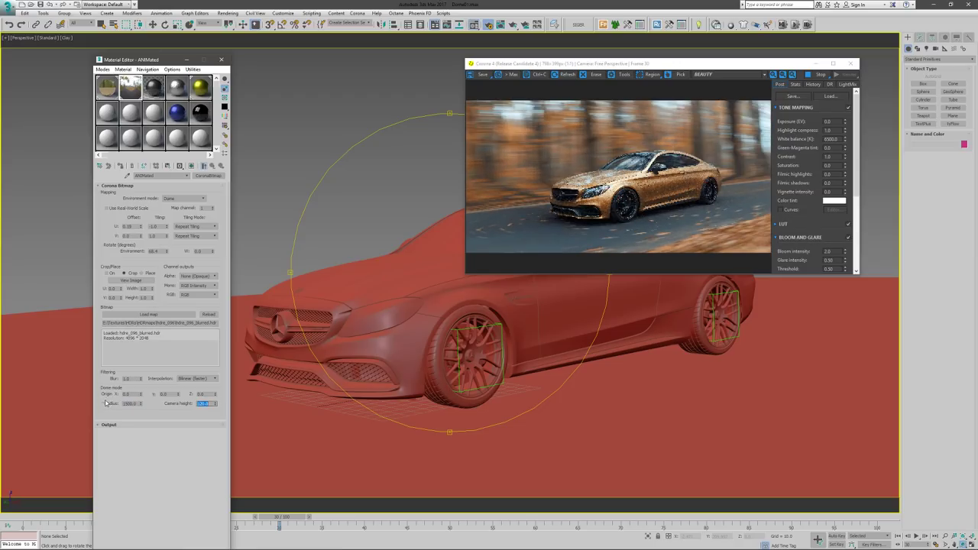
pyautogui.moveTo(391, 365); pyautogui.dragTo(416, 350)
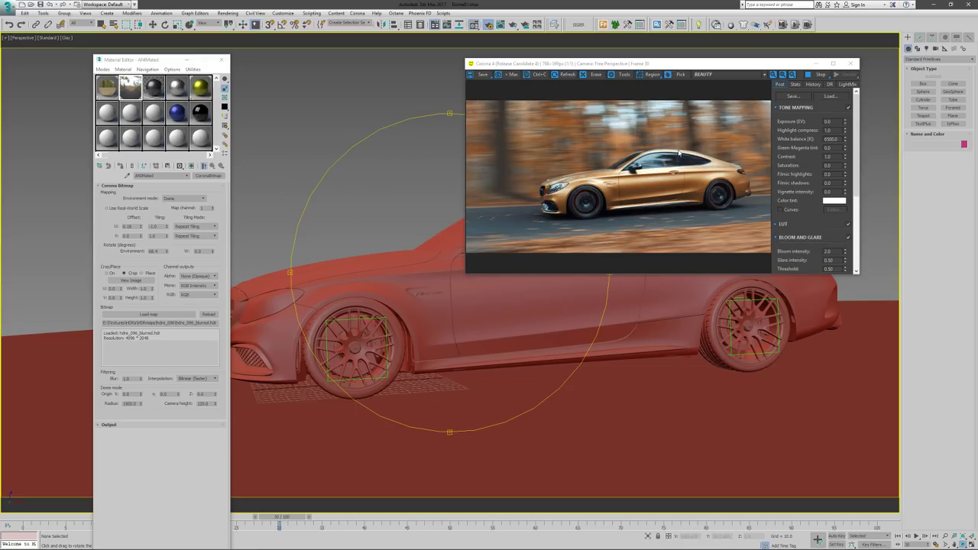
# Stop the interactive render, close the frame buffer, and close the Photoshop car image
pyautogui.click(817, 76)
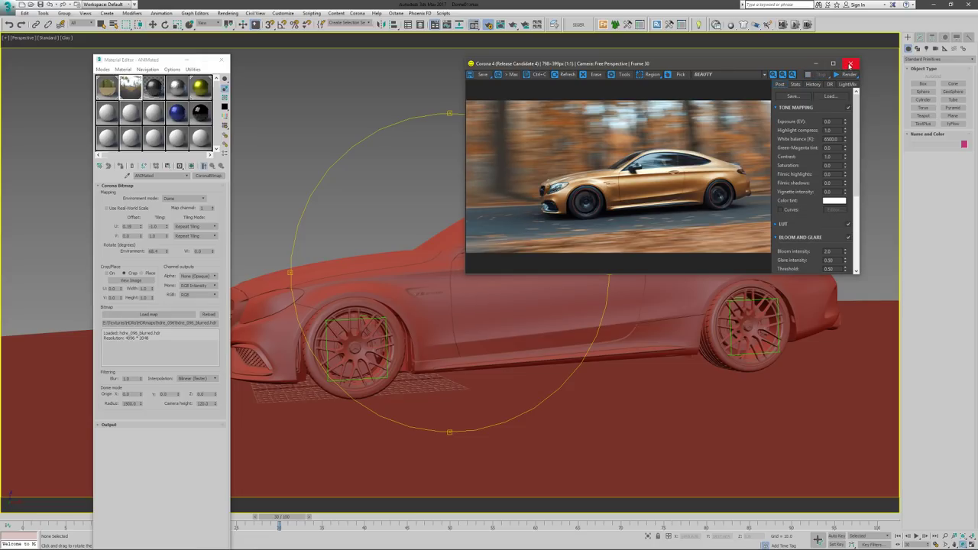
pyautogui.click(850, 64)
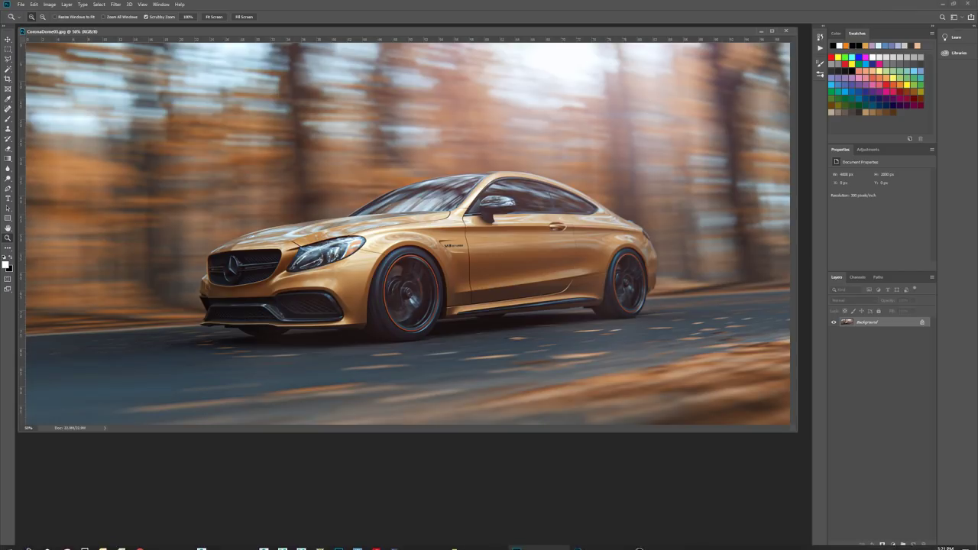
pyautogui.click(786, 30)
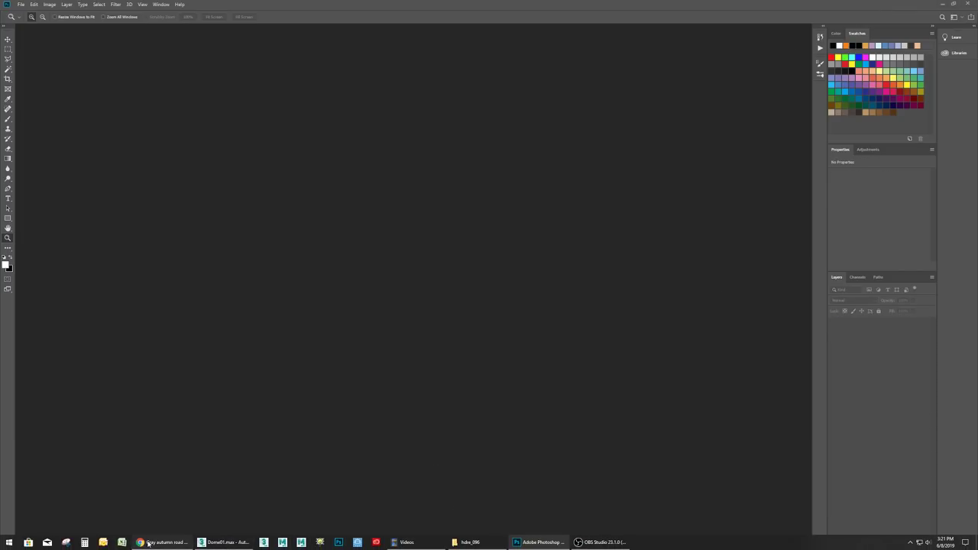
# View the Gray autumn road HDRI page in Chrome, return to the Roads list, and minimize the browser
pyautogui.click(165, 547)
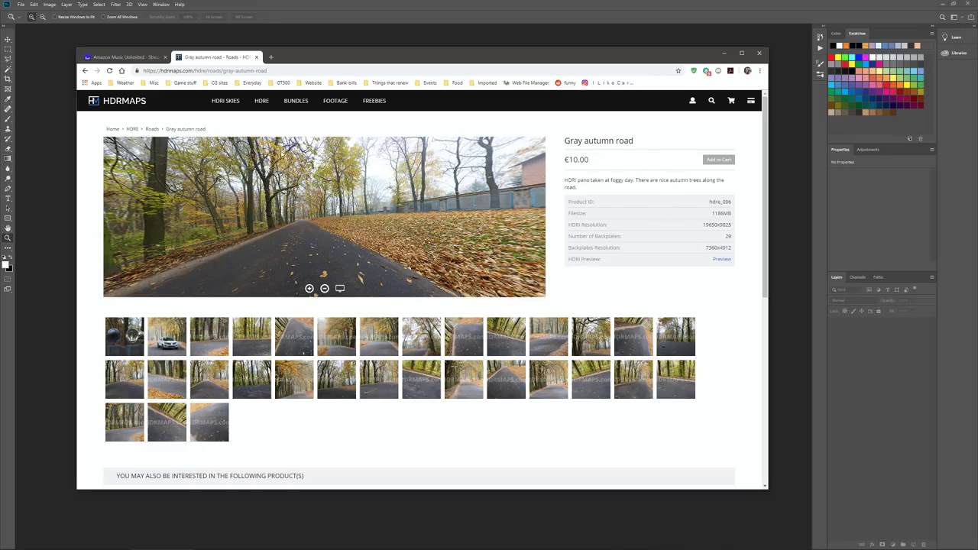
pyautogui.click(85, 70)
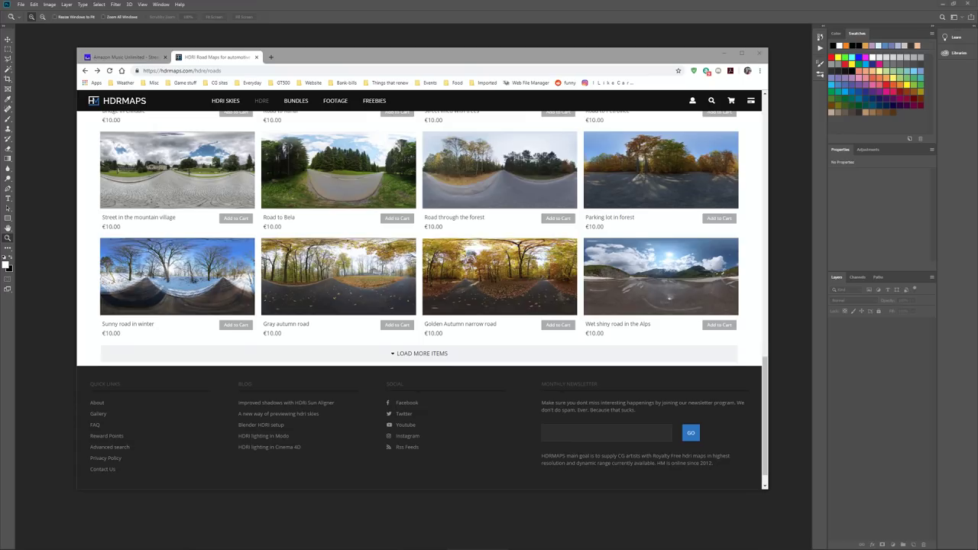
pyautogui.click(726, 53)
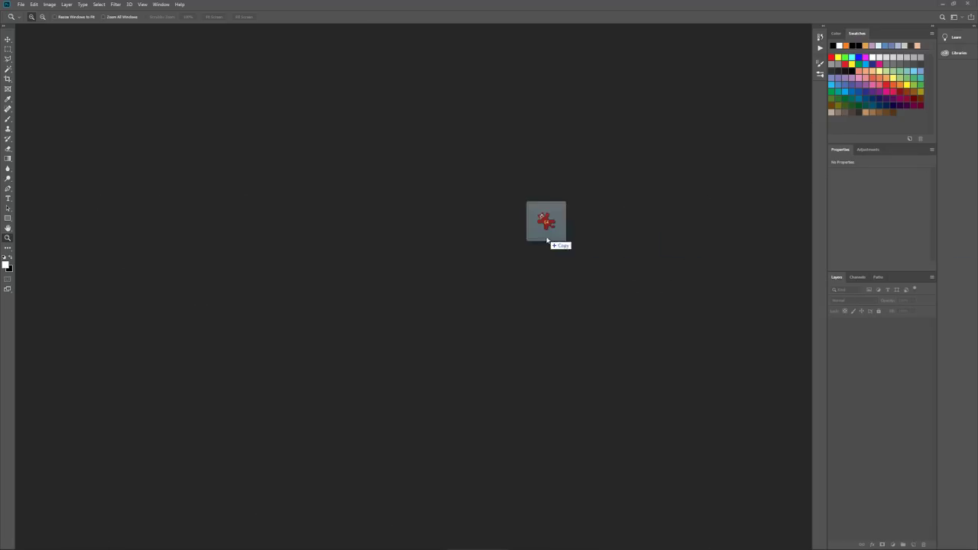
# Drop the autumn forest road .exr into Photoshop, accepting the EXR import and missing-profile prompts
pyautogui.moveTo(546, 225); pyautogui.dragTo(470, 222)
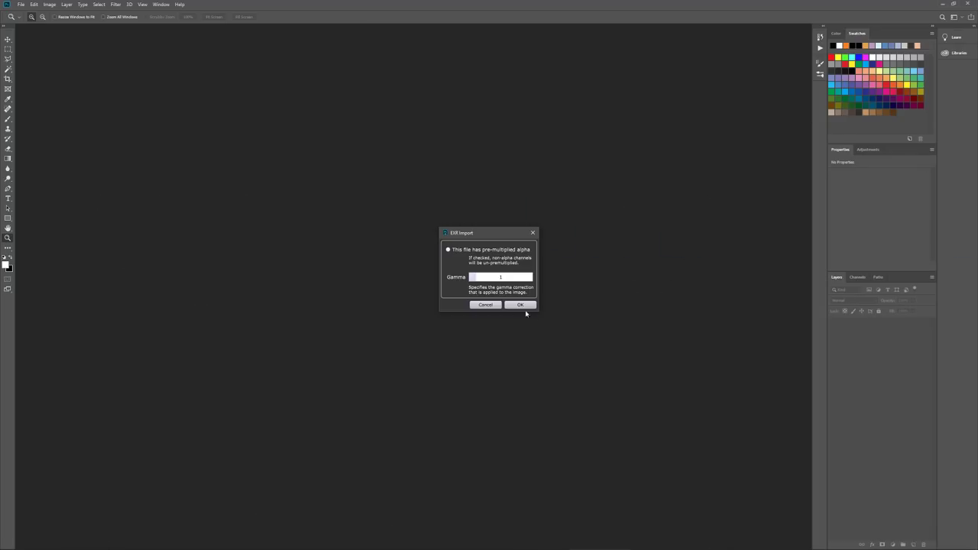
pyautogui.click(522, 305)
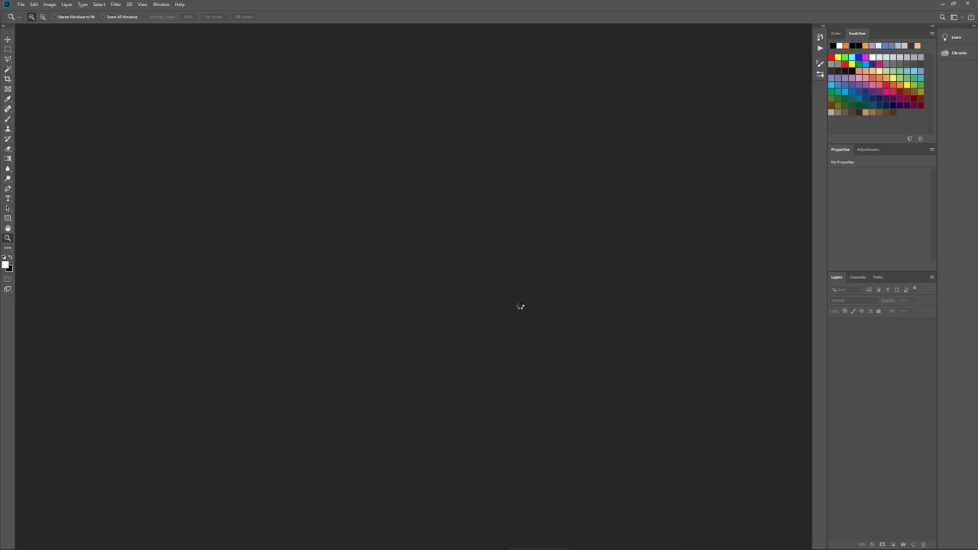
pyautogui.click(534, 231)
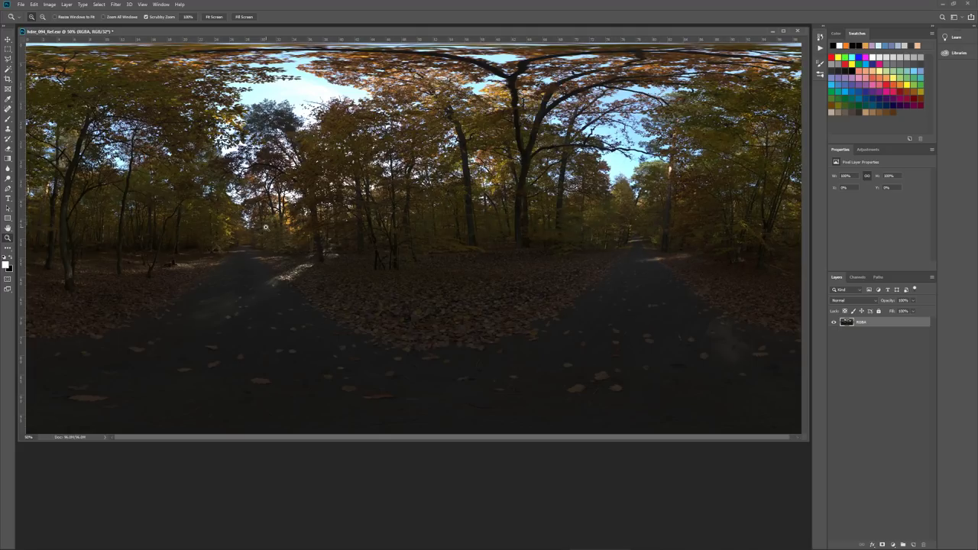
# Apply a Path Blur and draw straight and curved blur paths along the road
pyautogui.click(114, 4)
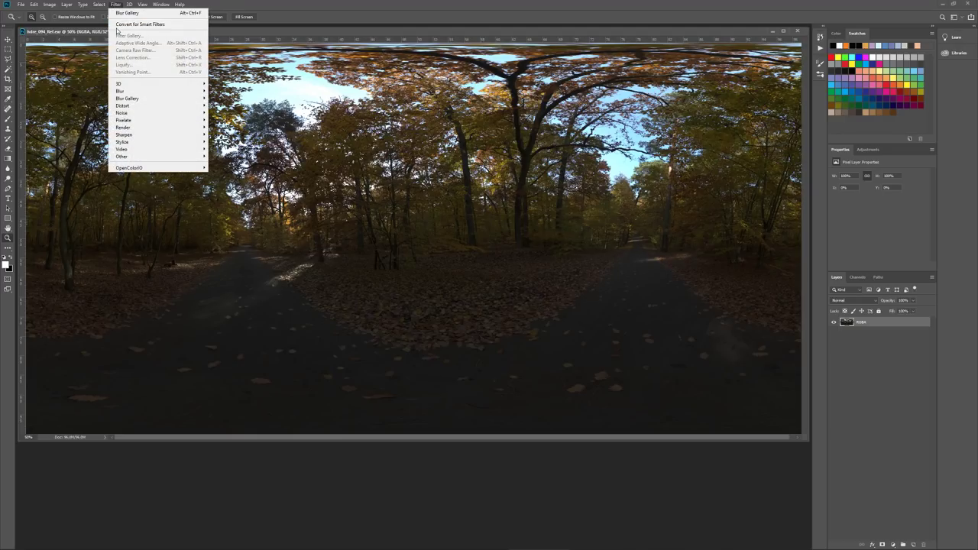
pyautogui.moveTo(130, 99)
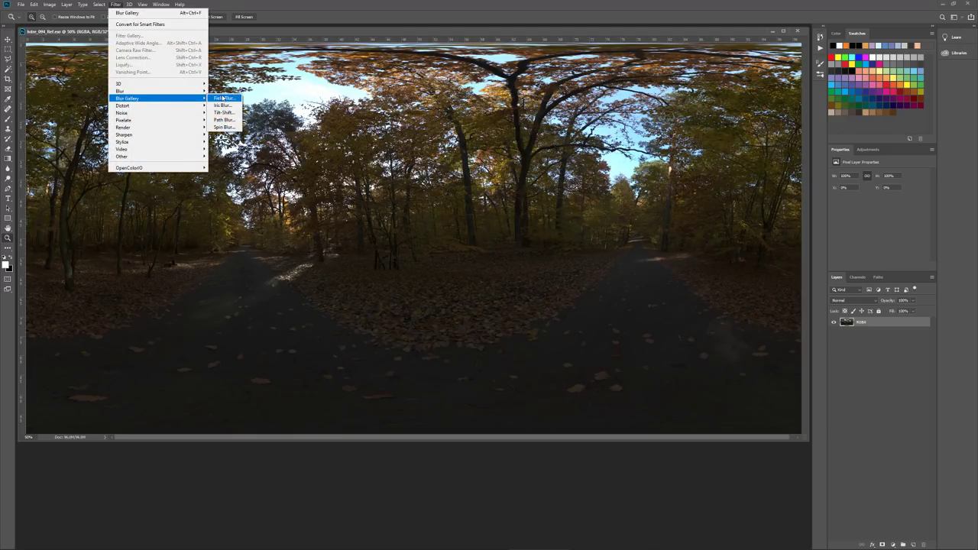
pyautogui.click(223, 120)
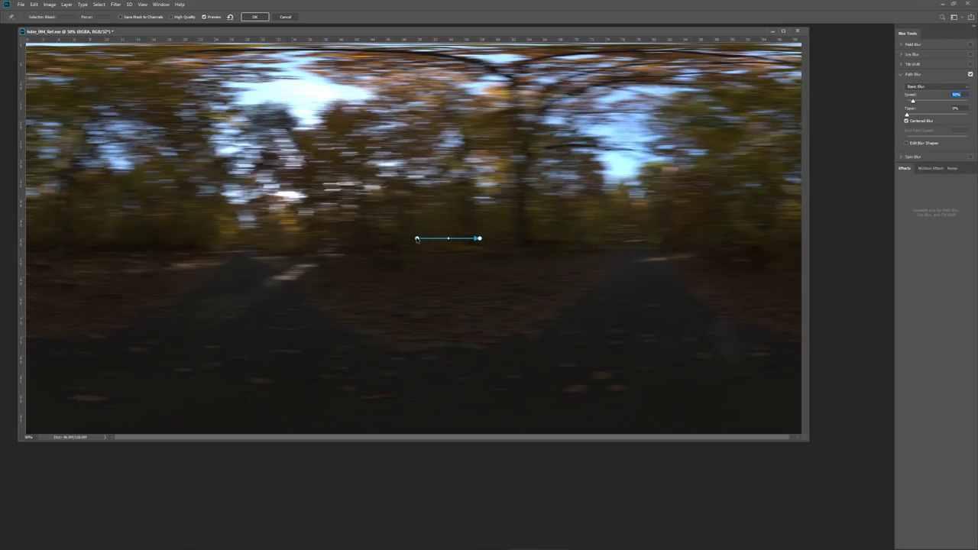
pyautogui.moveTo(416, 239); pyautogui.dragTo(251, 248)
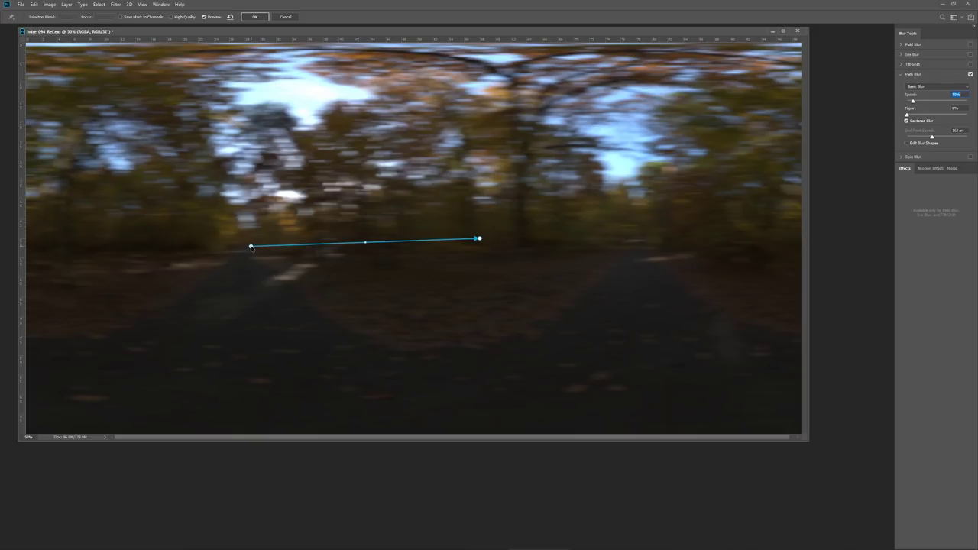
pyautogui.moveTo(480, 239); pyautogui.dragTo(632, 240)
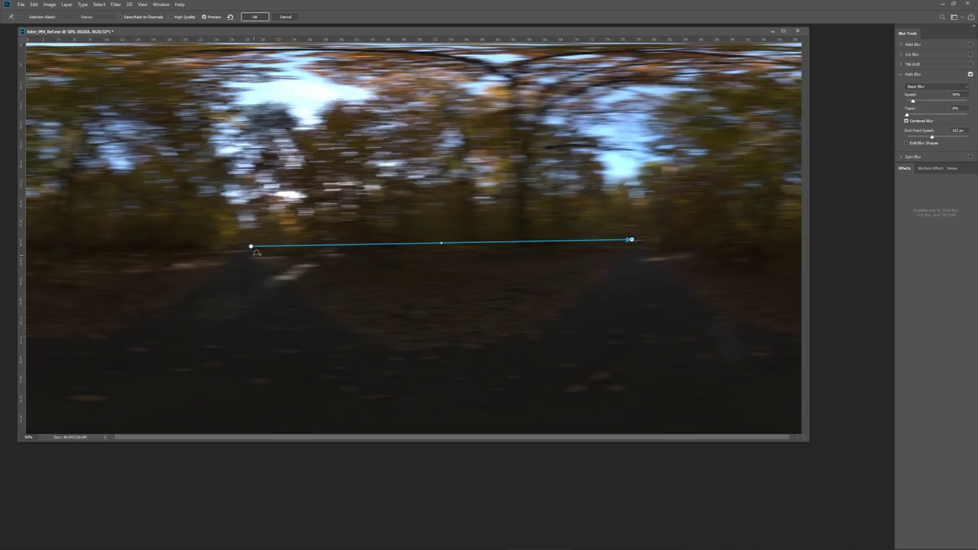
pyautogui.moveTo(252, 252); pyautogui.dragTo(634, 245)
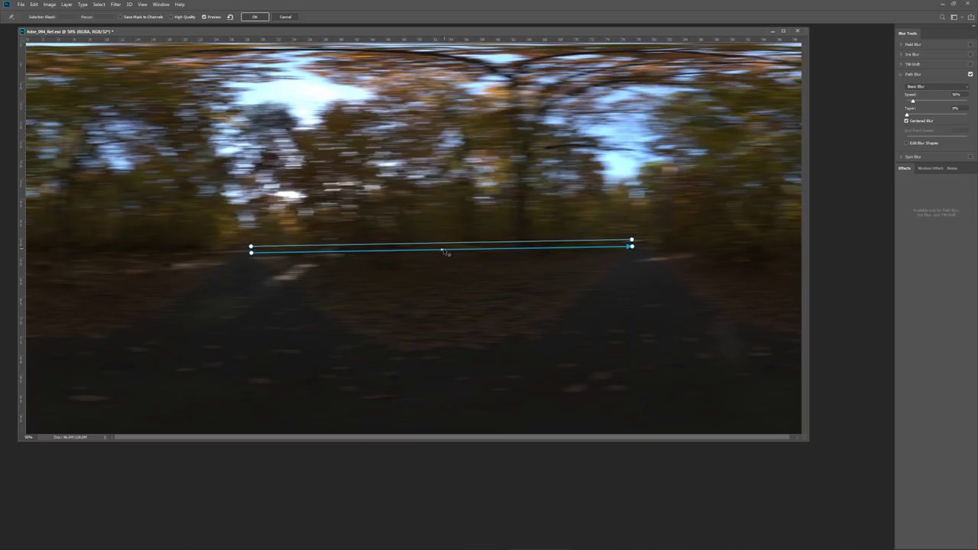
pyautogui.moveTo(444, 250); pyautogui.dragTo(445, 354)
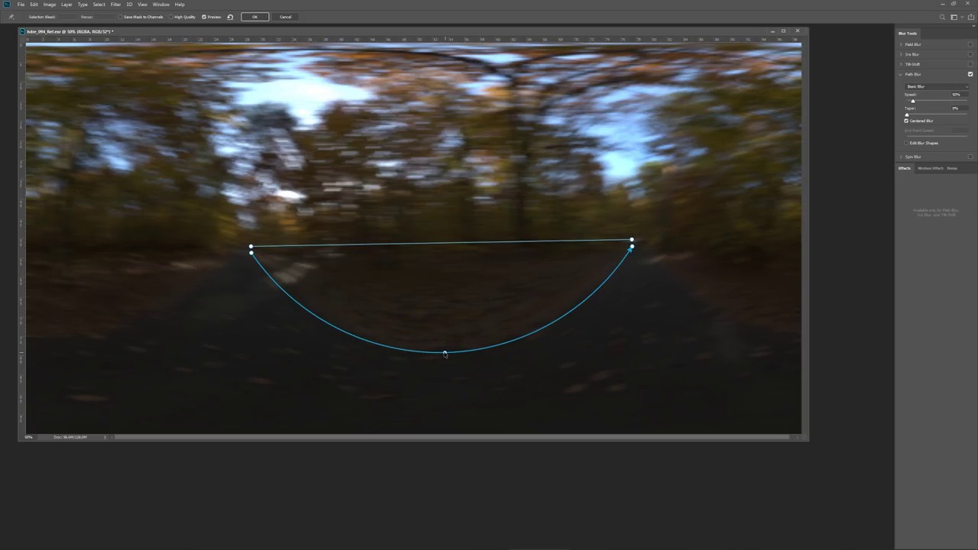
# Draw a new blur path across the horizon and raise its midpoint into an upward arc
pyautogui.click(251, 240)
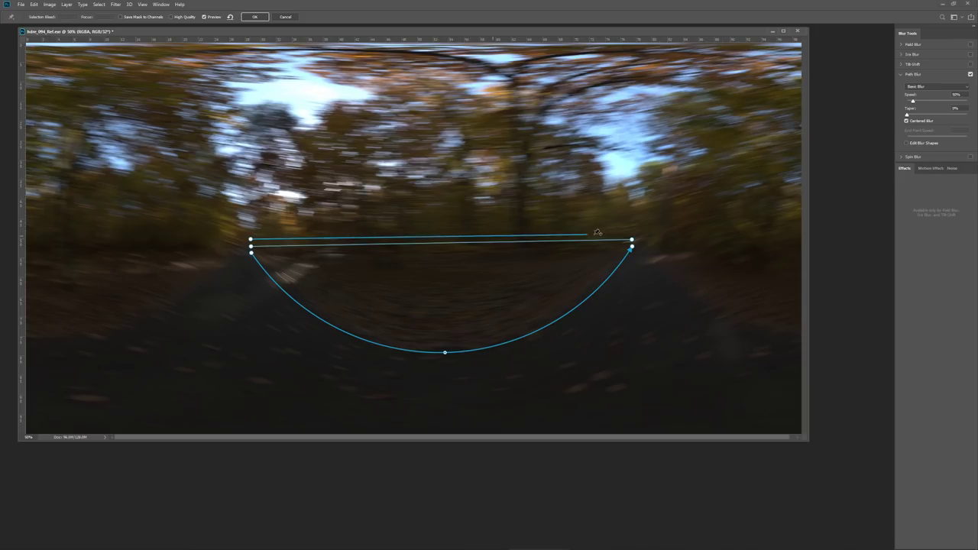
pyautogui.doubleClick(633, 231)
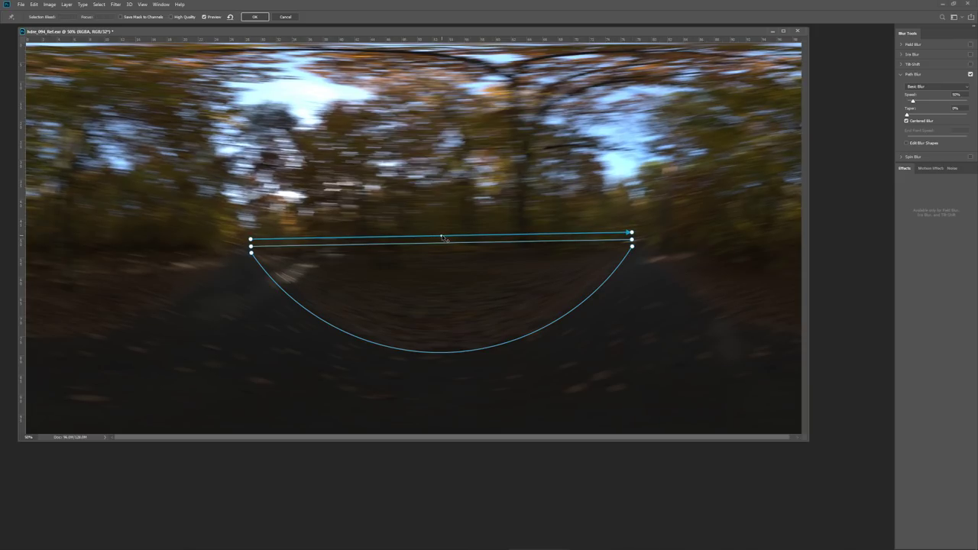
pyautogui.moveTo(441, 236); pyautogui.dragTo(440, 131)
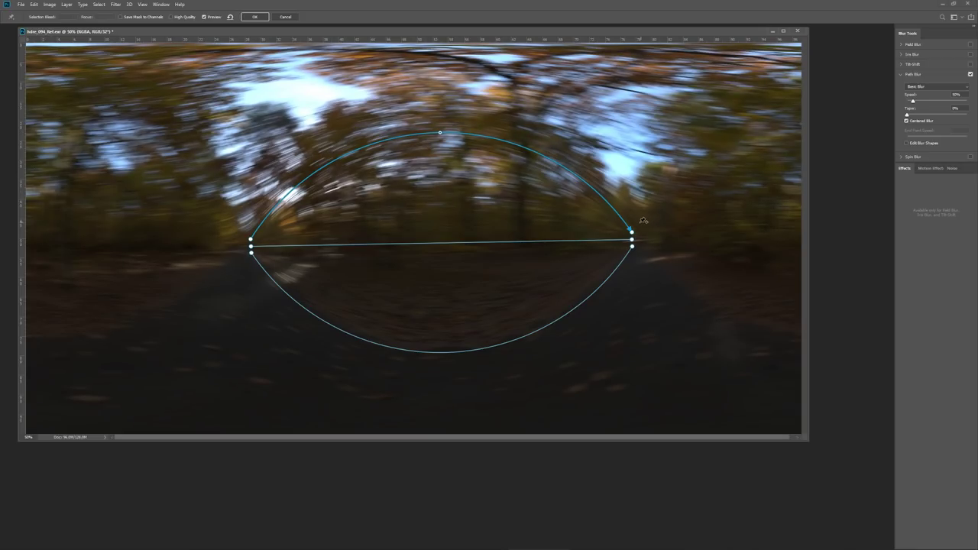
# Add blur paths from all four image corners to the two path ends
pyautogui.click(799, 45)
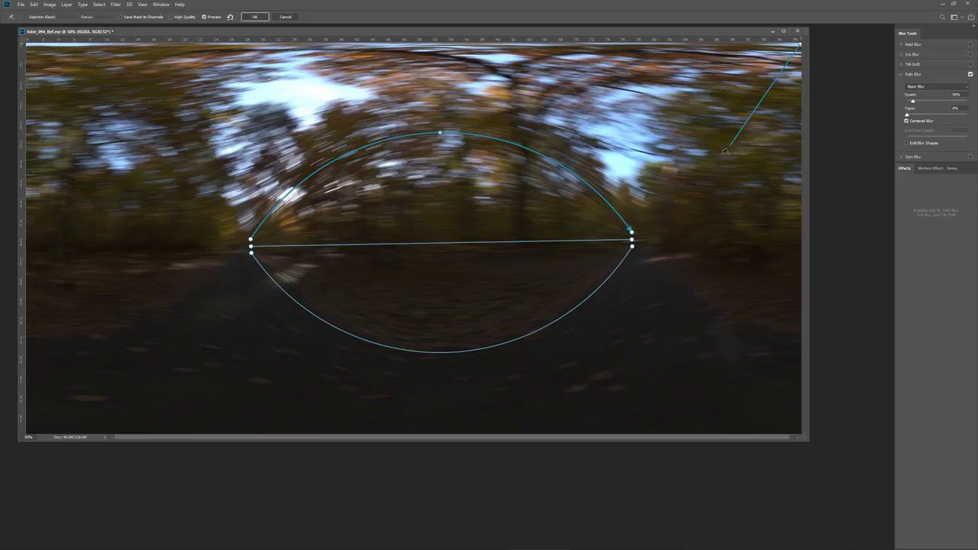
pyautogui.doubleClick(639, 230)
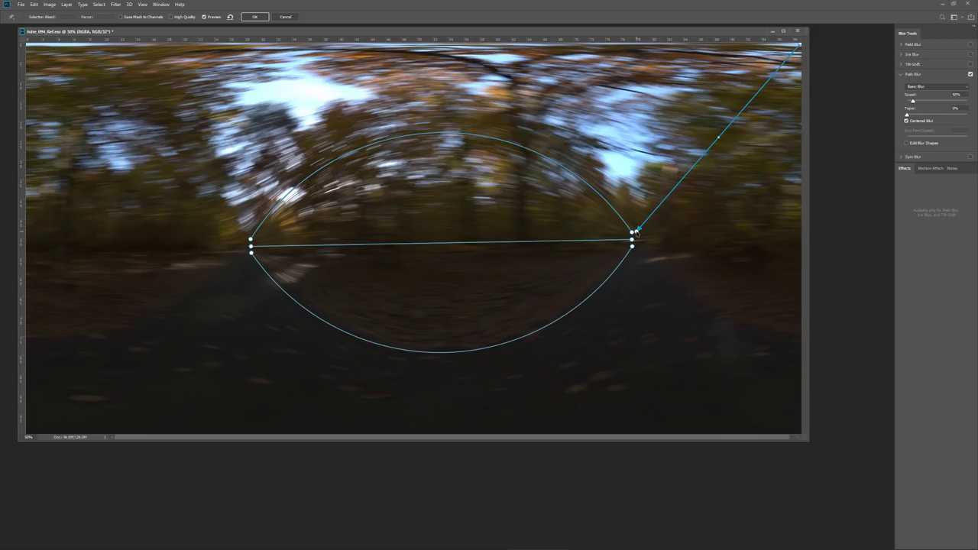
pyautogui.click(800, 432)
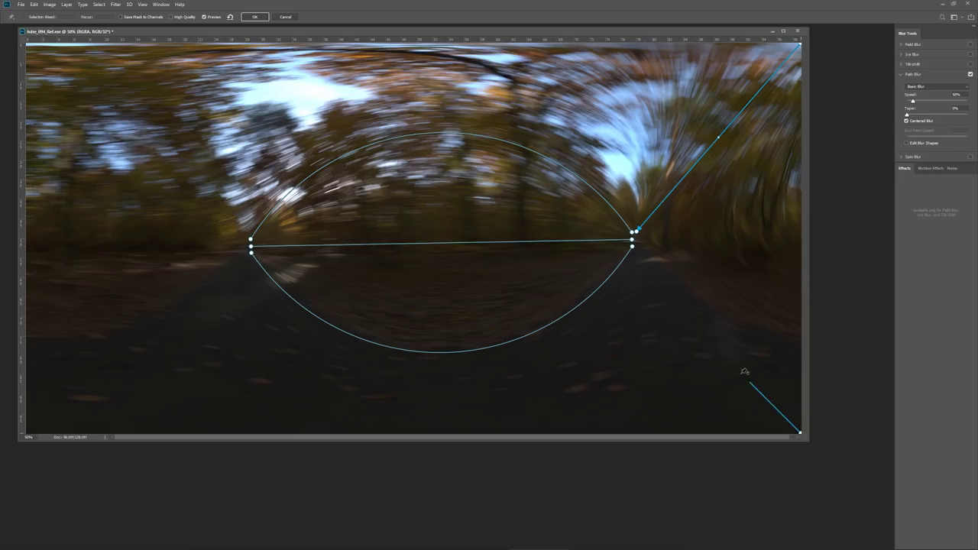
pyautogui.doubleClick(640, 244)
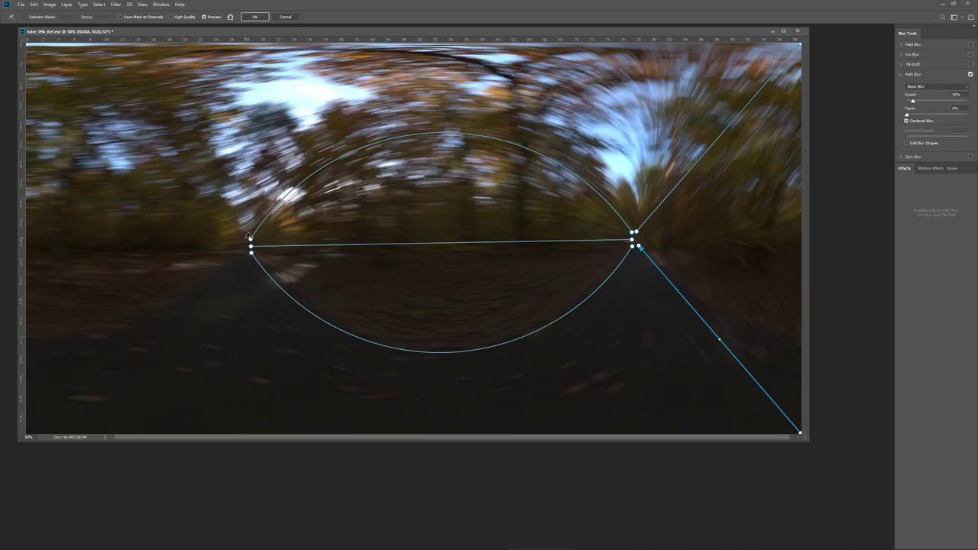
pyautogui.moveTo(247, 237); pyautogui.dragTo(29, 41)
pyautogui.moveTo(246, 250); pyautogui.dragTo(28, 431)
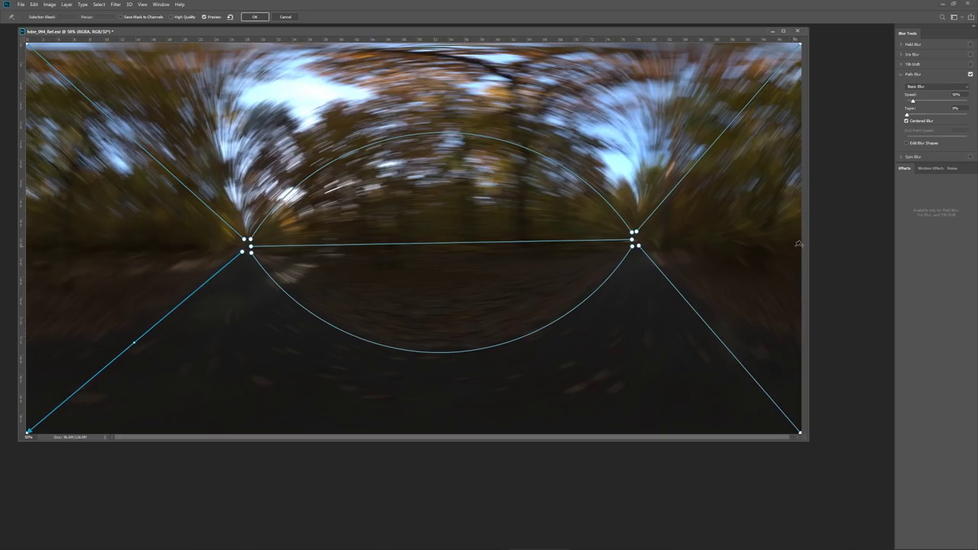
# Add blur paths from the right and left edges, replacing a misplaced left path, and adjust the speed
pyautogui.moveTo(801, 243); pyautogui.dragTo(647, 238)
pyautogui.click(27, 246)
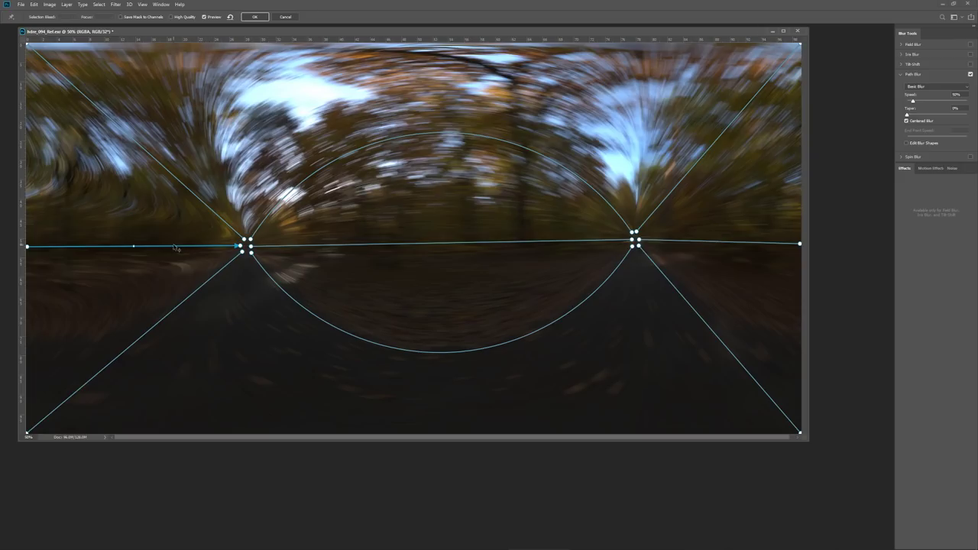
pyautogui.press('Delete')
pyautogui.click(245, 243)
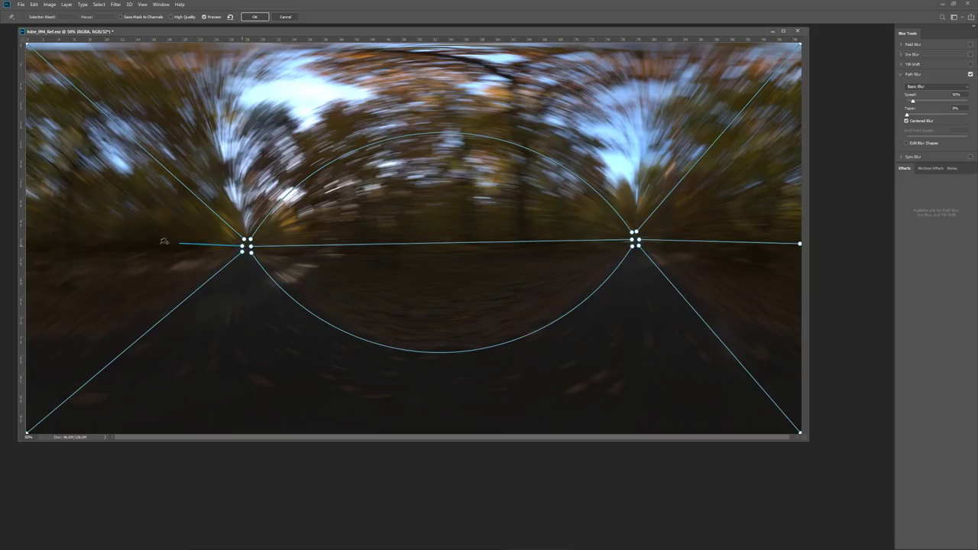
pyautogui.doubleClick(29, 249)
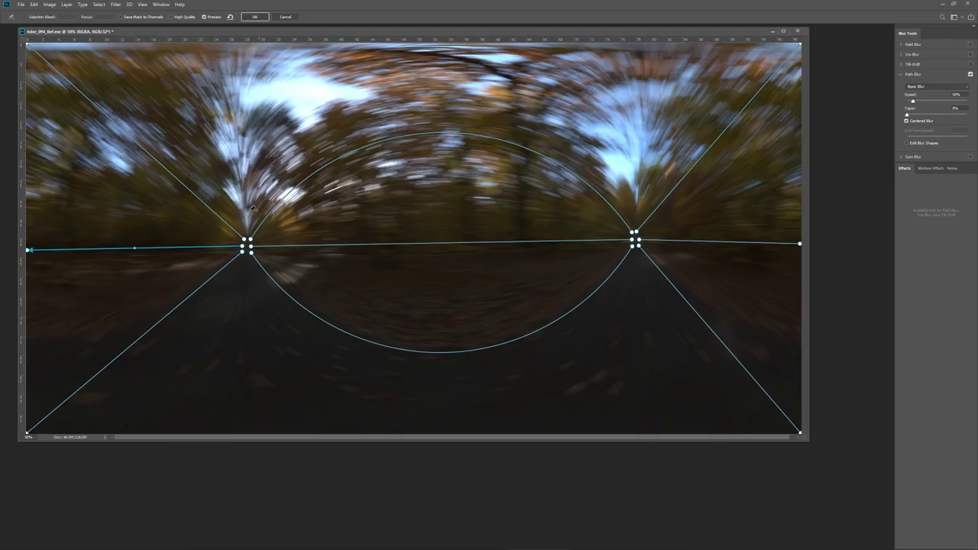
pyautogui.click(640, 232)
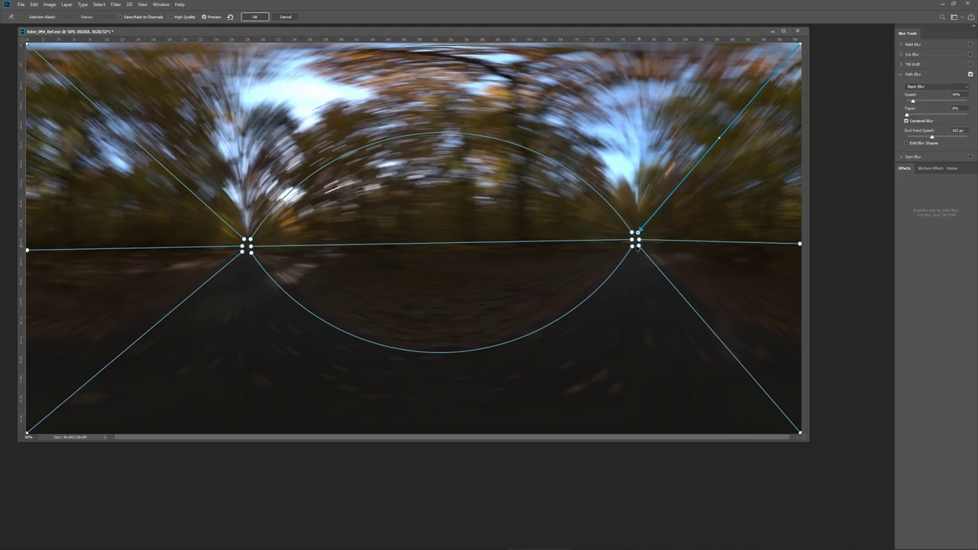
pyautogui.moveTo(914, 102); pyautogui.dragTo(912, 102)
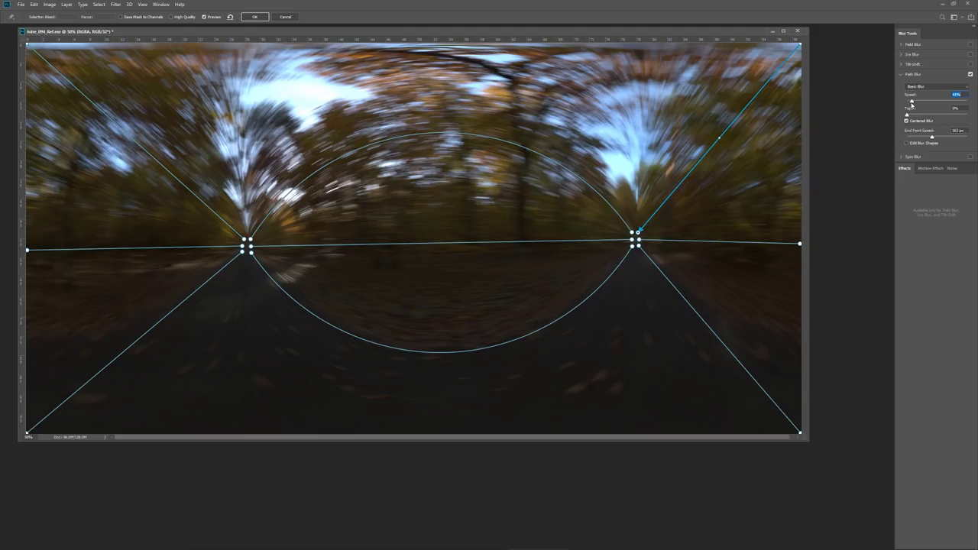
# Apply the path blur to the panorama with the blur speed reduced to about 25%
pyautogui.moveTo(912, 103); pyautogui.dragTo(911, 104)
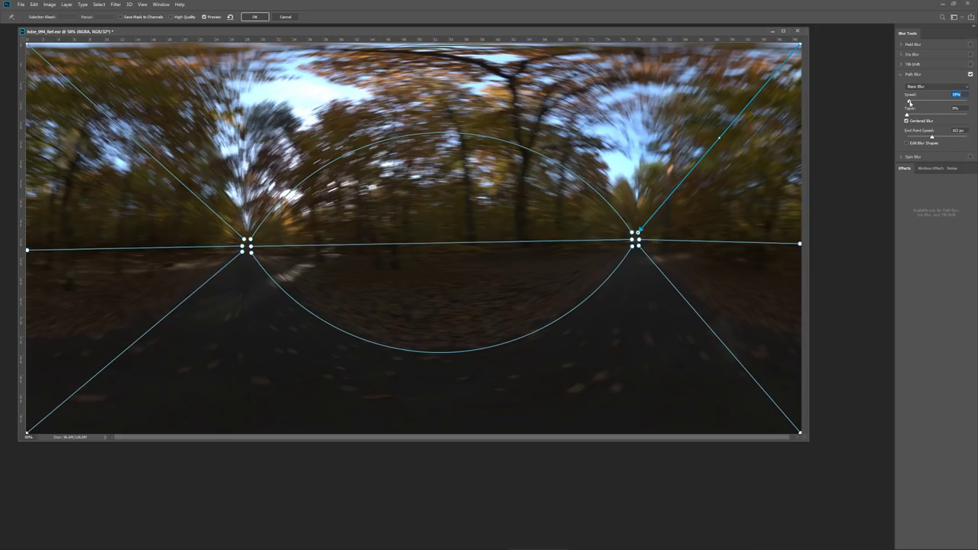
pyautogui.moveTo(910, 102); pyautogui.dragTo(912, 103)
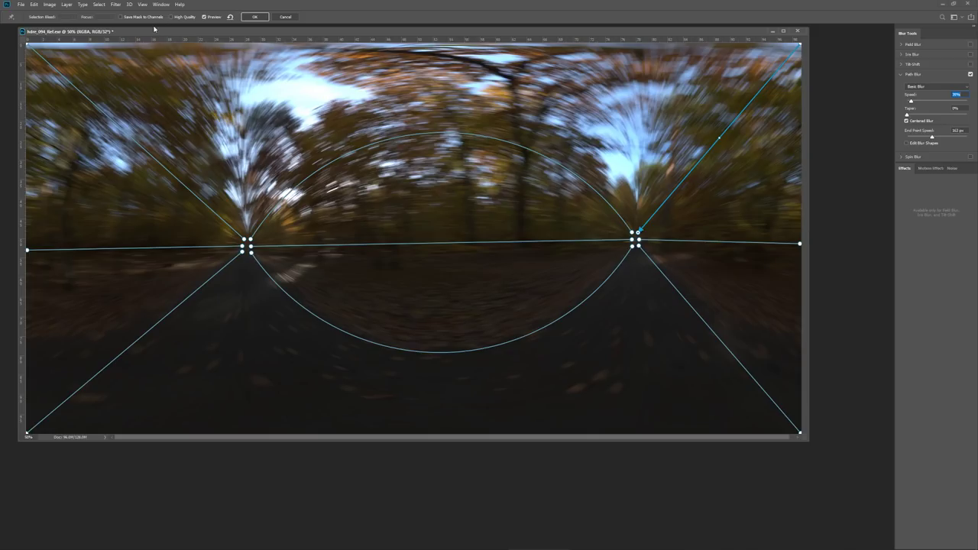
pyautogui.click(259, 18)
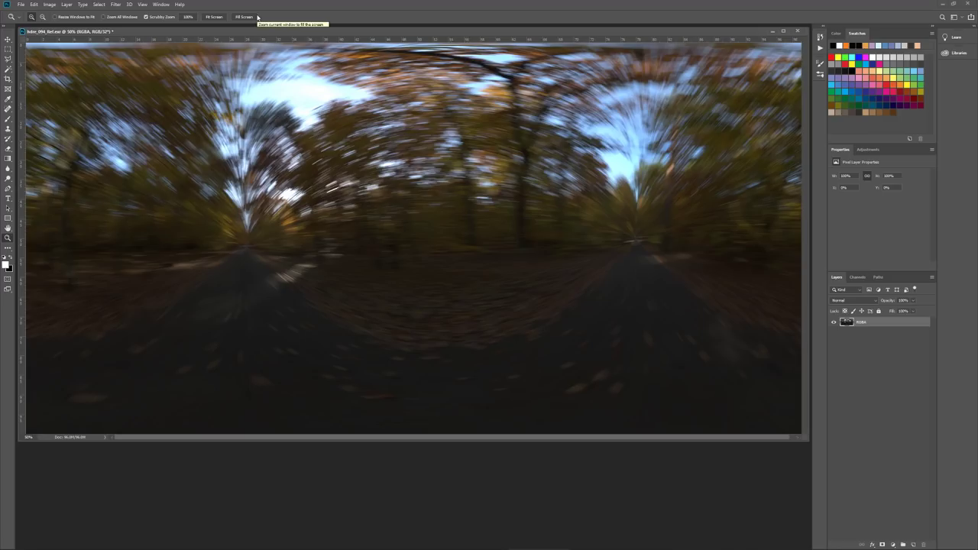
# Save a copy of the panorama in Radiance (*.HDR) format as BLURRED.hdr
pyautogui.click(20, 5)
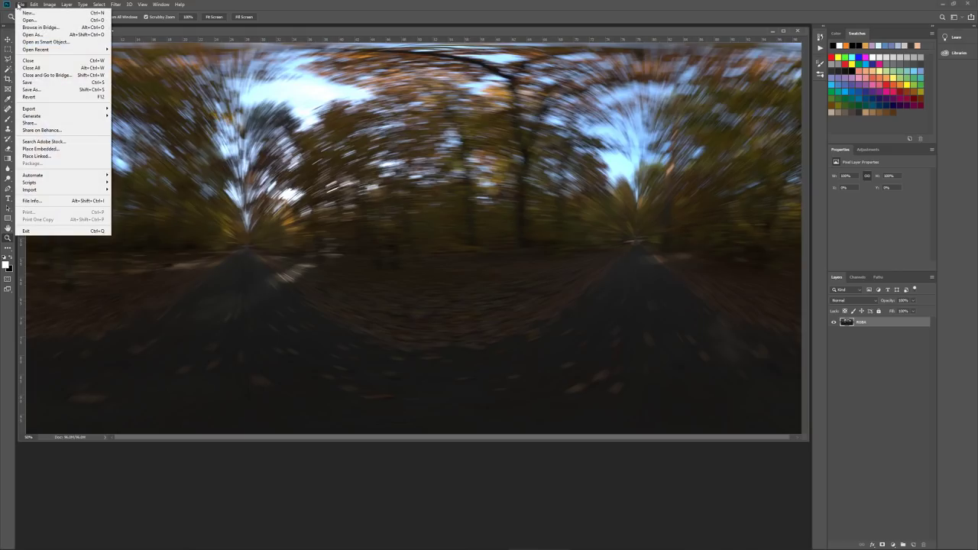
pyautogui.click(31, 90)
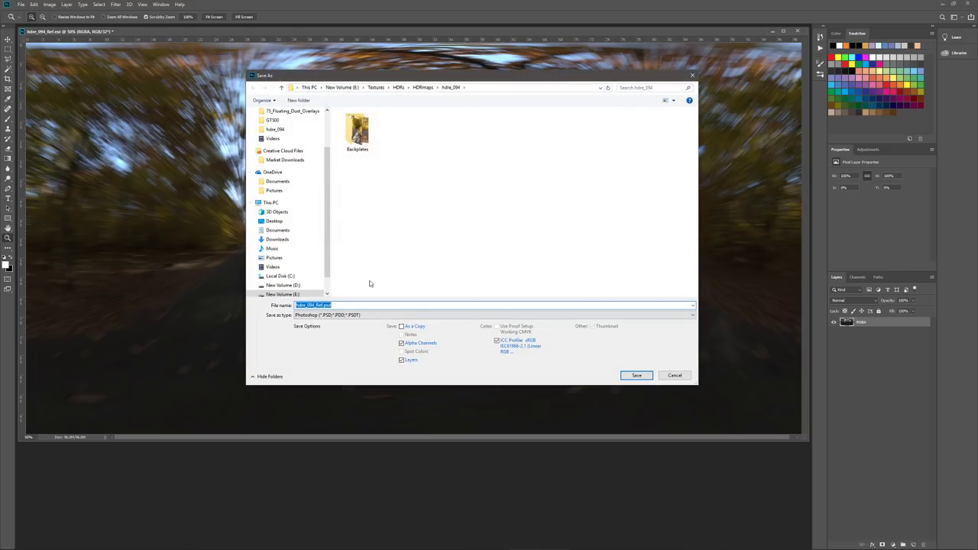
pyautogui.click(324, 315)
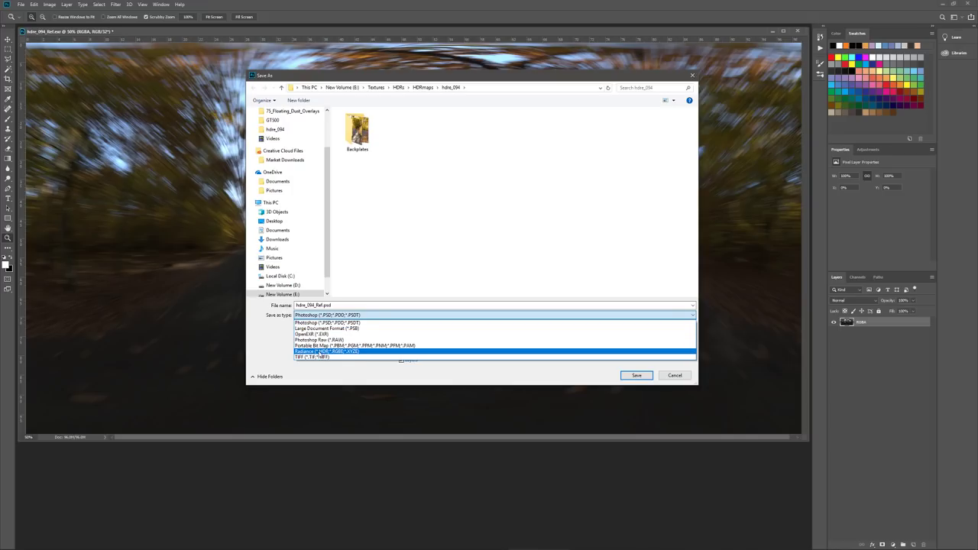
pyautogui.click(327, 352)
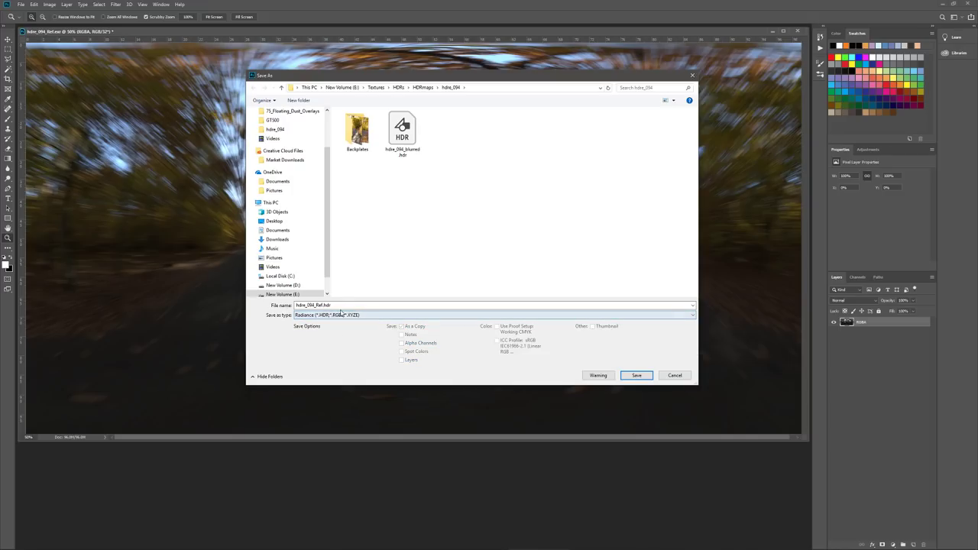
pyautogui.click(321, 305)
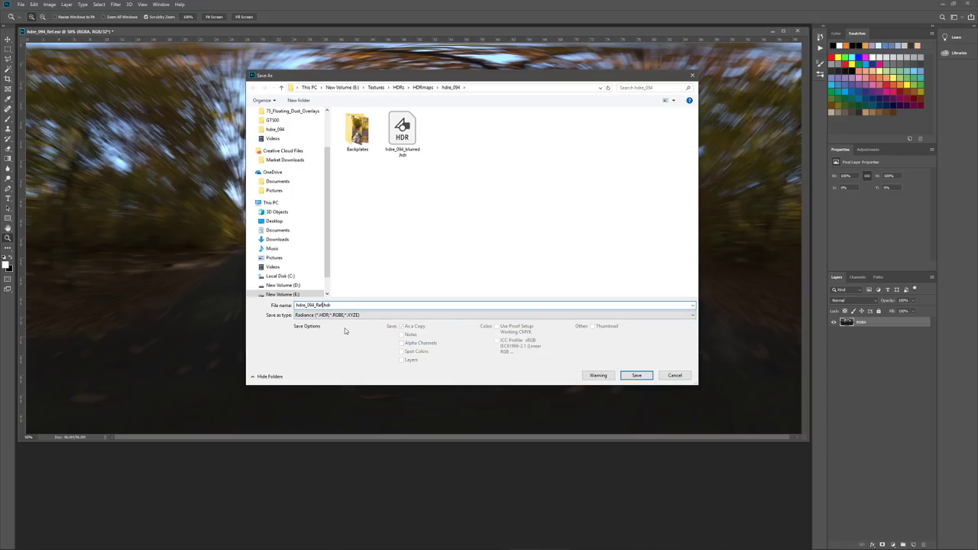
pyautogui.press('BackSpace')
pyautogui.press('BackSpace')
pyautogui.press('BackSpace')
pyautogui.press('BackSpace')
pyautogui.press('BackSpace')
pyautogui.press('BackSpace')
pyautogui.press('BackSpace')
pyautogui.press('BackSpace')
pyautogui.press('BackSpace')
pyautogui.press('BackSpace')
pyautogui.press('BackSpace')
pyautogui.write('BLURRED')
pyautogui.click(637, 375)
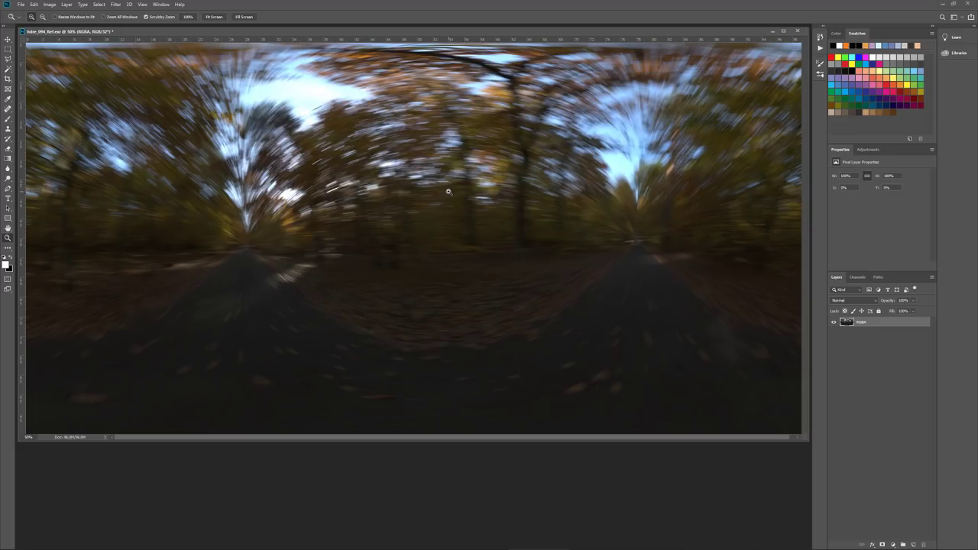
pyautogui.moveTo(550, 547)
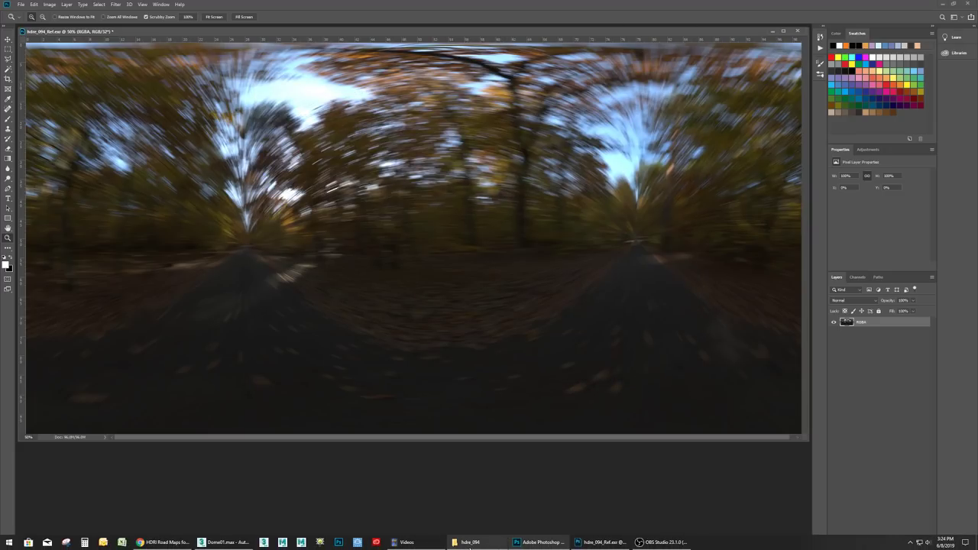
# Load hdre_094/BLURRED.hdr into the dome environment bitmap, then return to the shadow catcher material
pyautogui.click(218, 542)
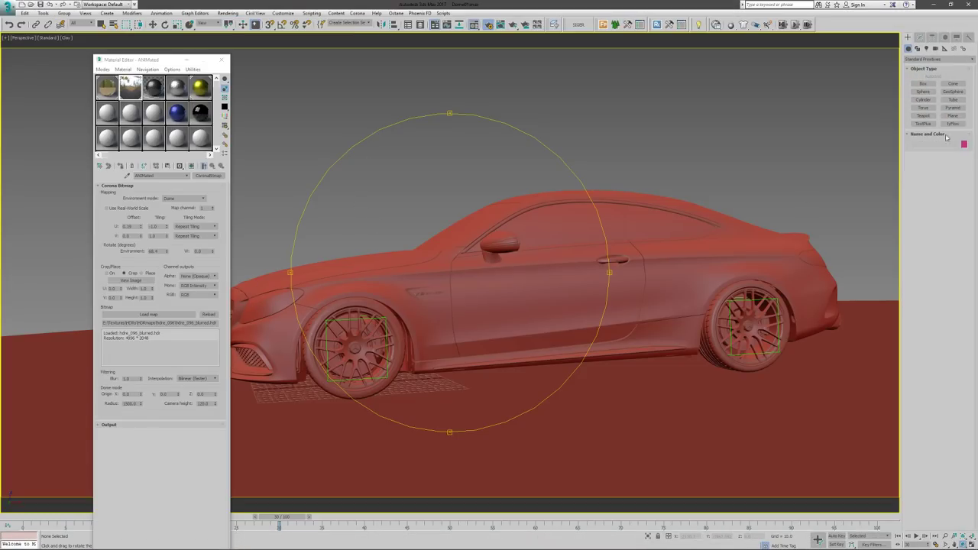
pyautogui.click(134, 88)
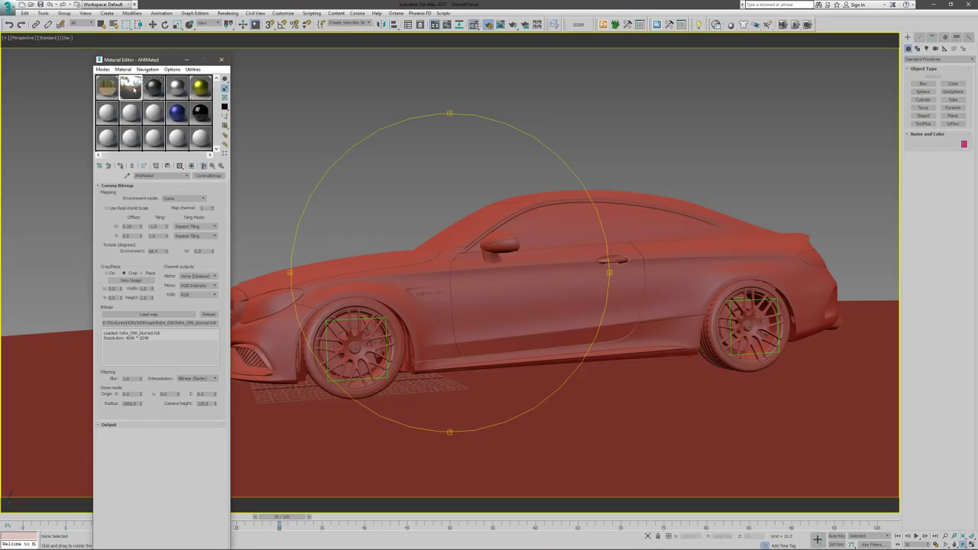
pyautogui.click(162, 315)
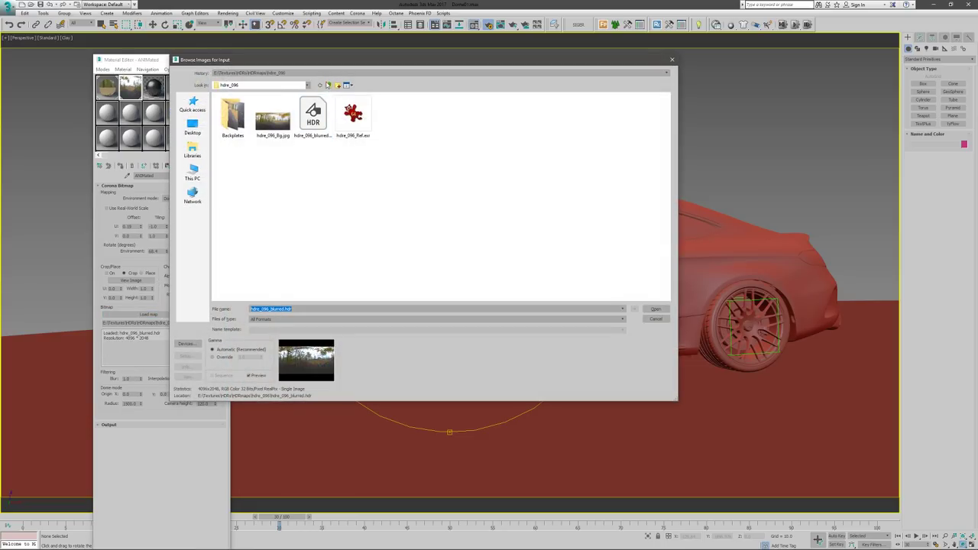
pyautogui.click(330, 85)
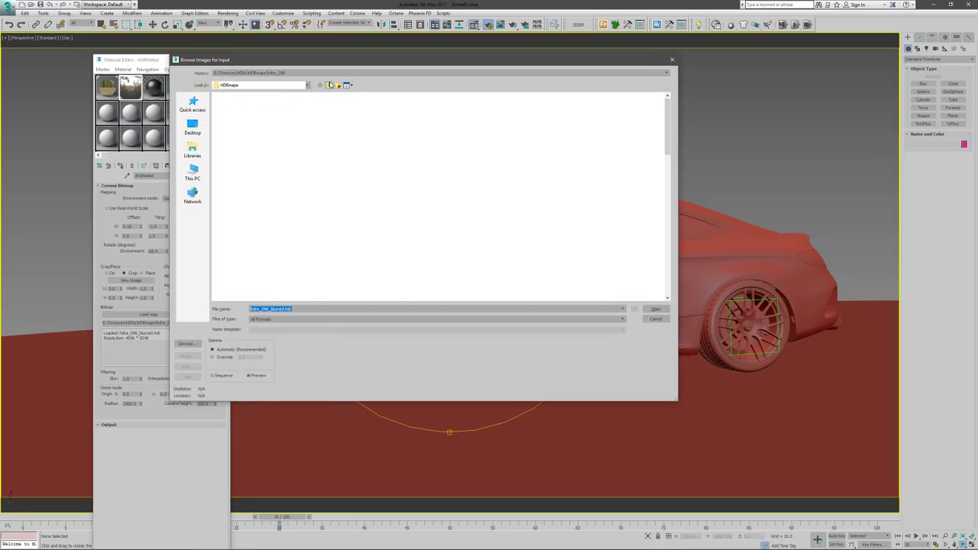
pyautogui.doubleClick(306, 231)
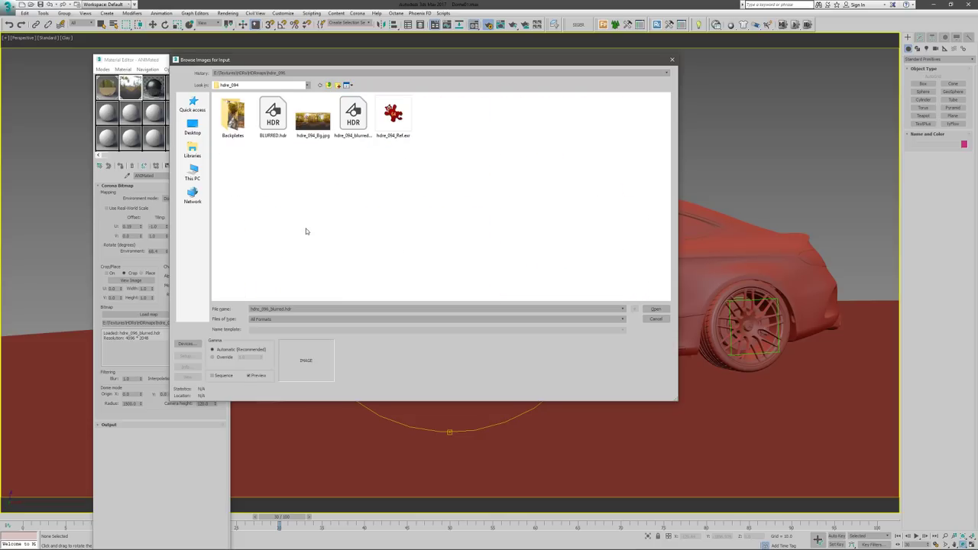
pyautogui.click(278, 115)
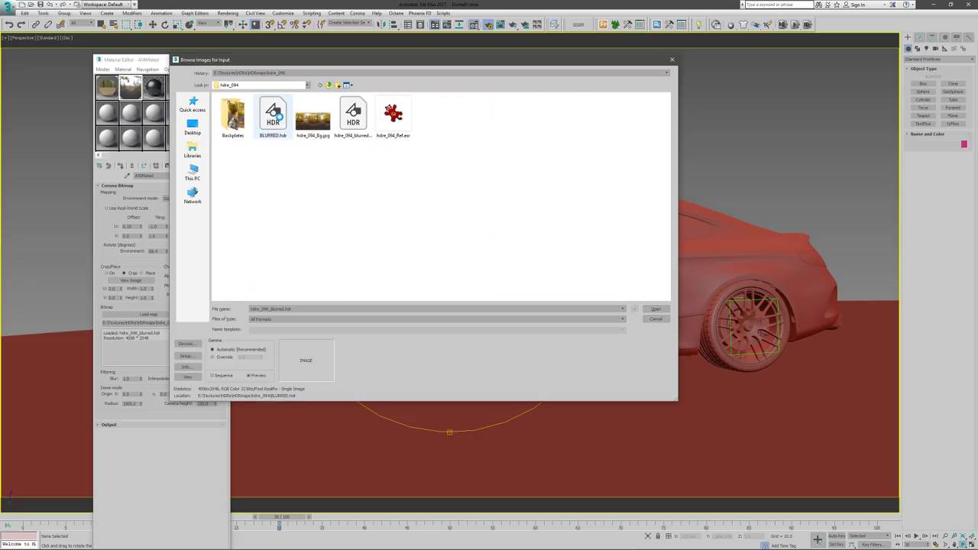
pyautogui.click(657, 309)
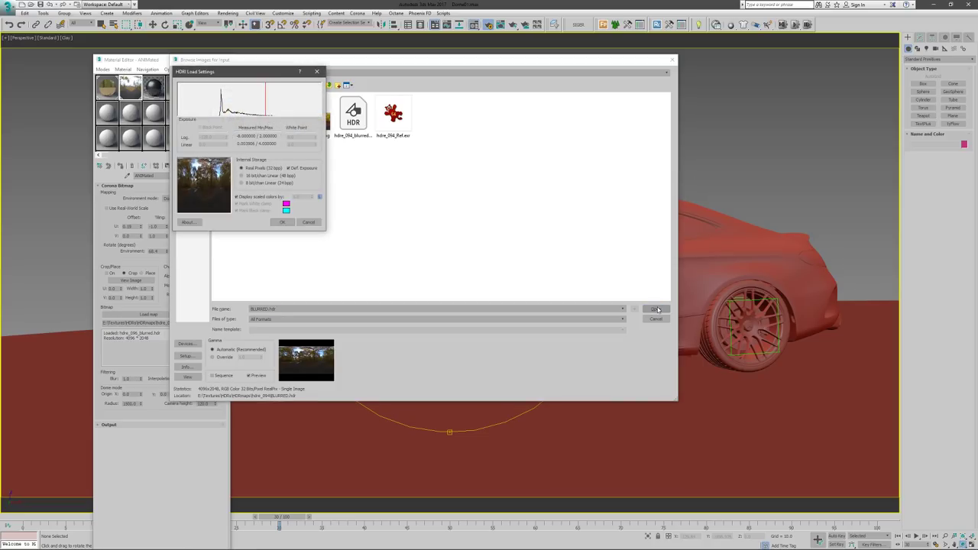
pyautogui.click(285, 223)
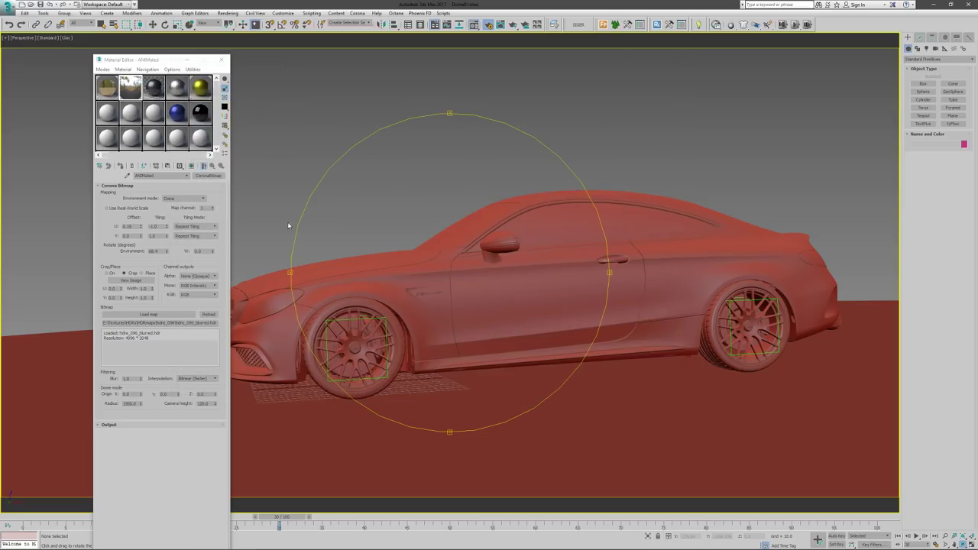
pyautogui.click(103, 89)
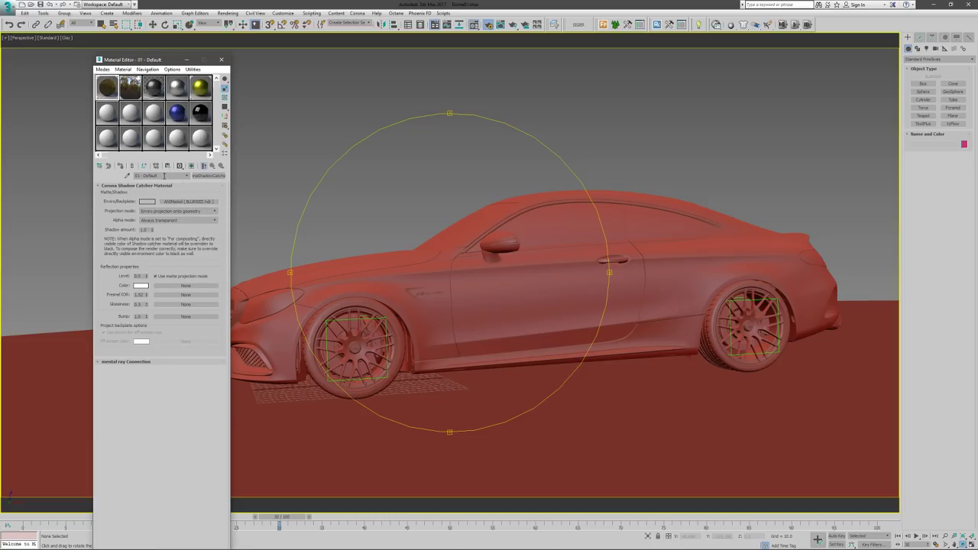
# Rename the material 'shadow catcher' and start a Corona interactive render from Render Setup
pyautogui.moveTo(163, 176); pyautogui.dragTo(105, 176)
pyautogui.write('shadow catcher')
pyautogui.press('F10')
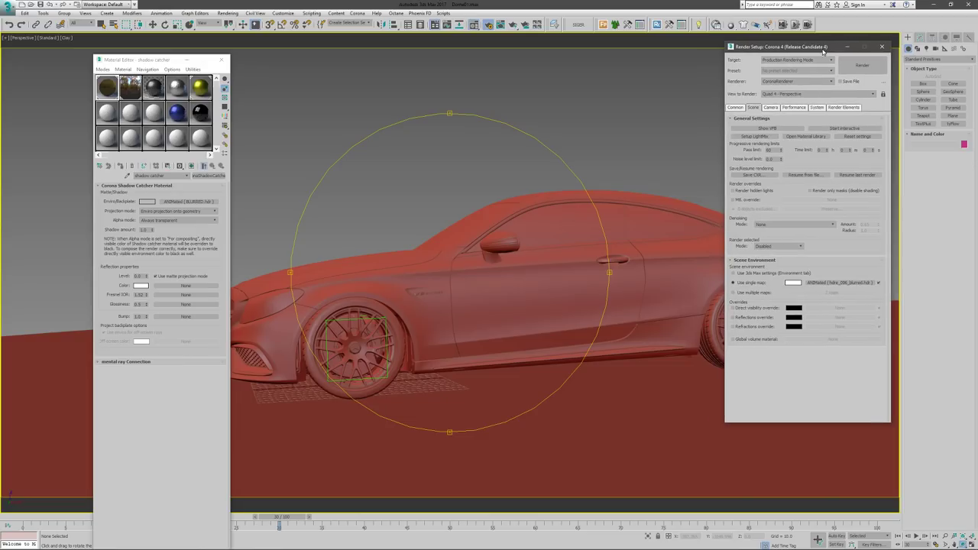
pyautogui.click(837, 127)
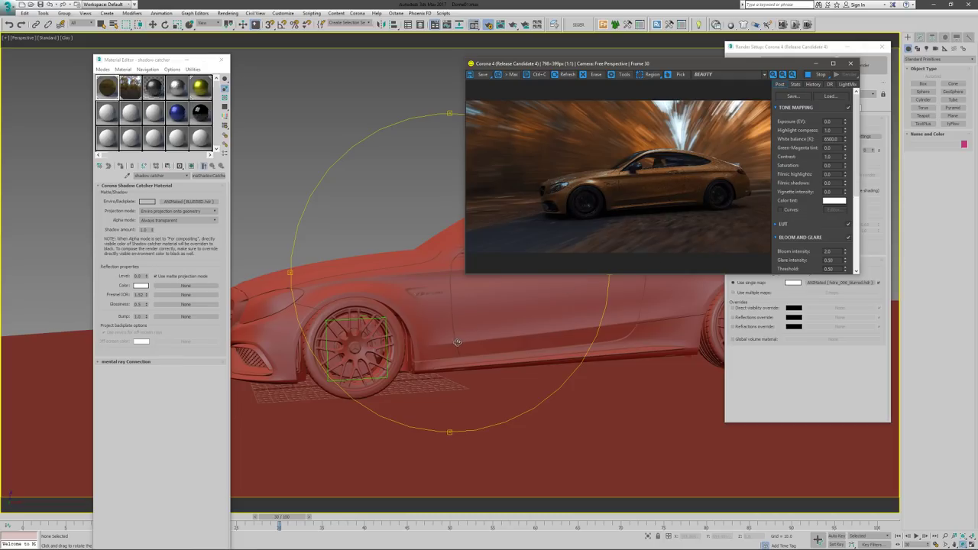
# Set the backplate HDR bitmap's U Offset to 0.025
pyautogui.moveTo(457, 341)
pyautogui.mouseDown()
pyautogui.moveTo(497, 348)
pyautogui.moveTo(464, 349)
pyautogui.mouseUp()
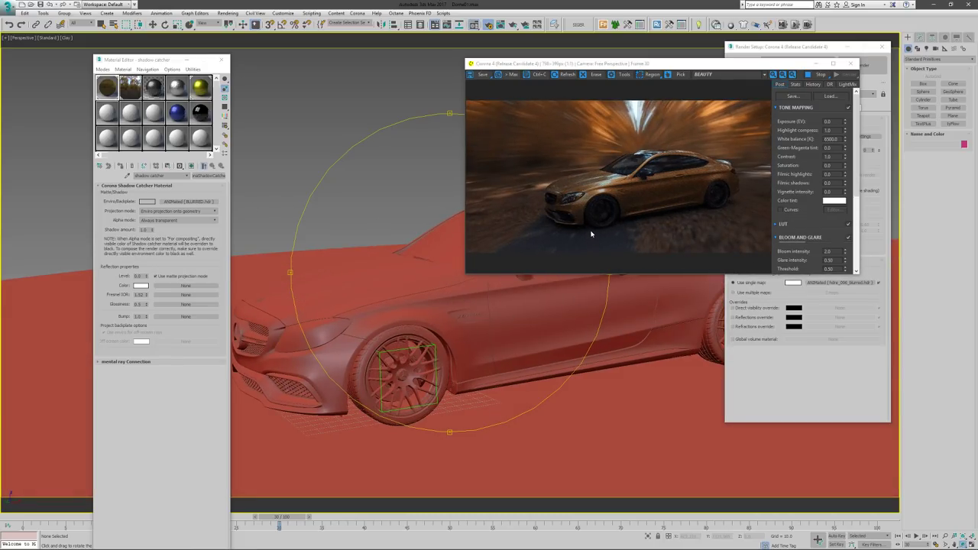
pyautogui.click(189, 201)
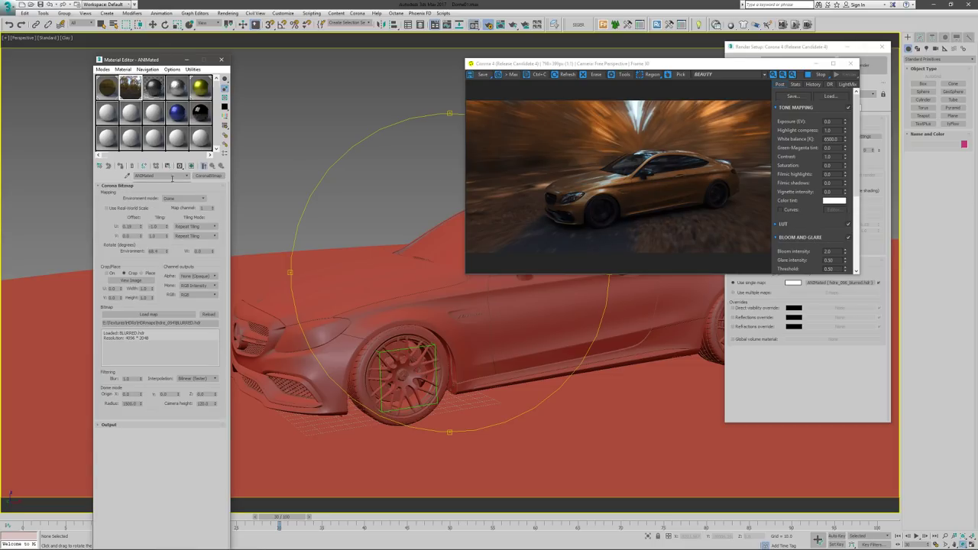
pyautogui.doubleClick(130, 227)
pyautogui.write('0')
pyautogui.press('Tab')
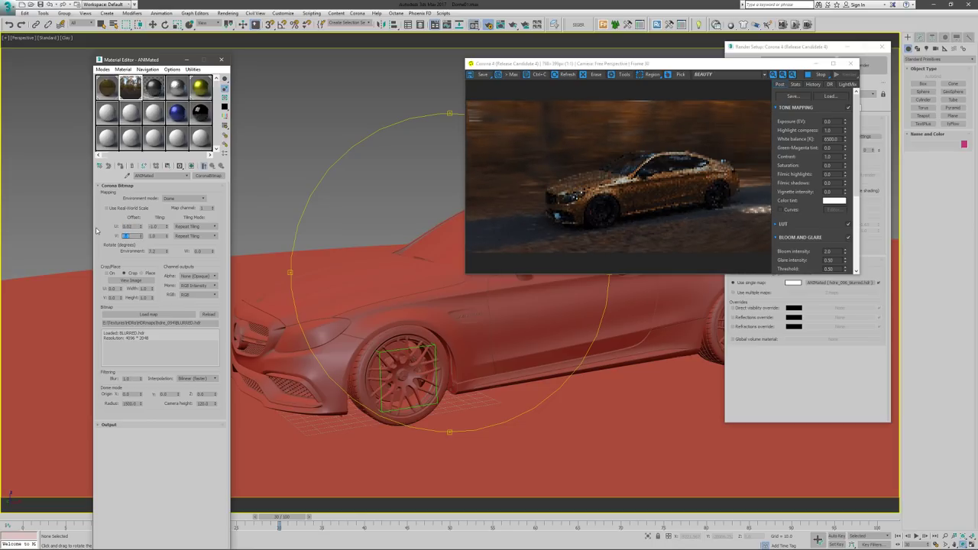
pyautogui.press('Tab')
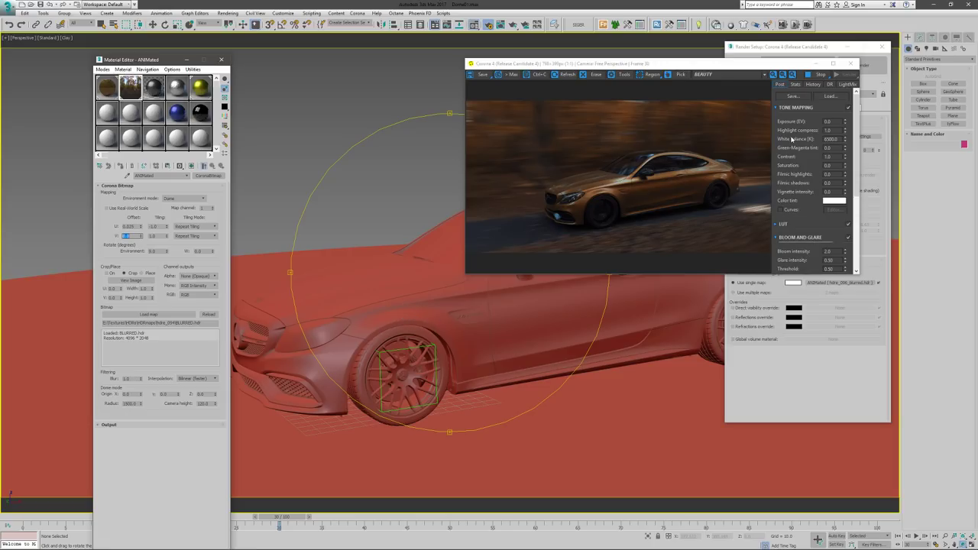
# Raise the frame buffer's Exposure (EV) to 2.0
pyautogui.click(827, 122)
pyautogui.write('1')
pyautogui.press('Tab')
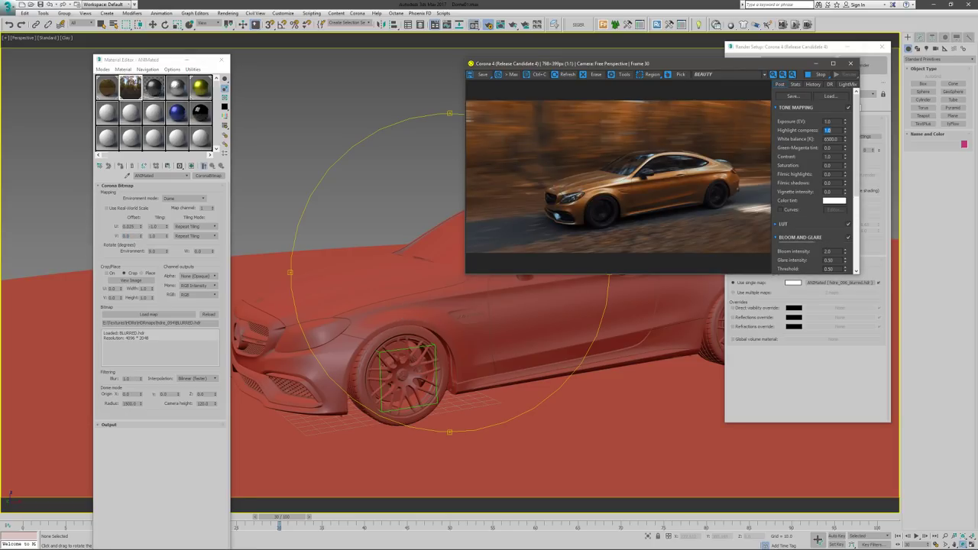
pyautogui.hotkey('shift', 'Tab')
pyautogui.press('Tab')
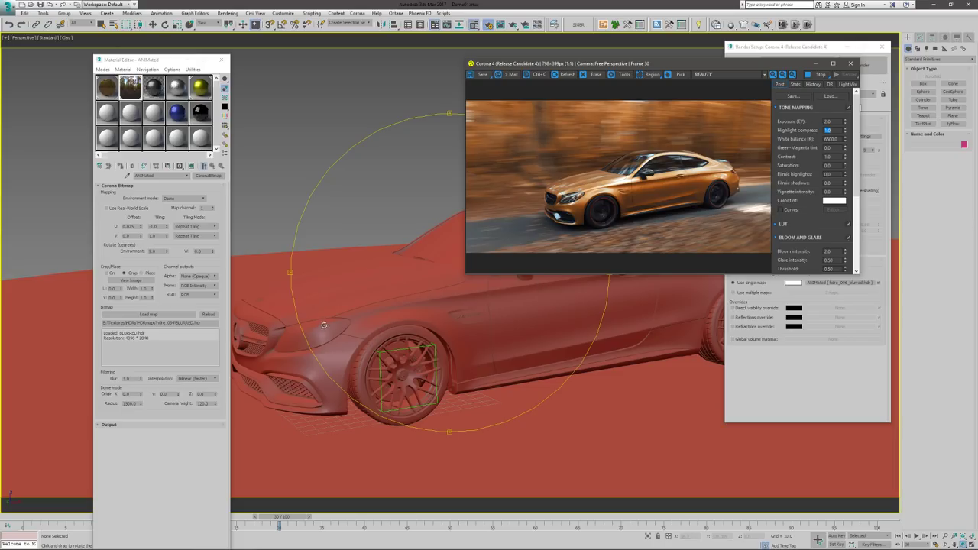
# Set the dome camera height to 200
pyautogui.moveTo(441, 310); pyautogui.dragTo(449, 304)
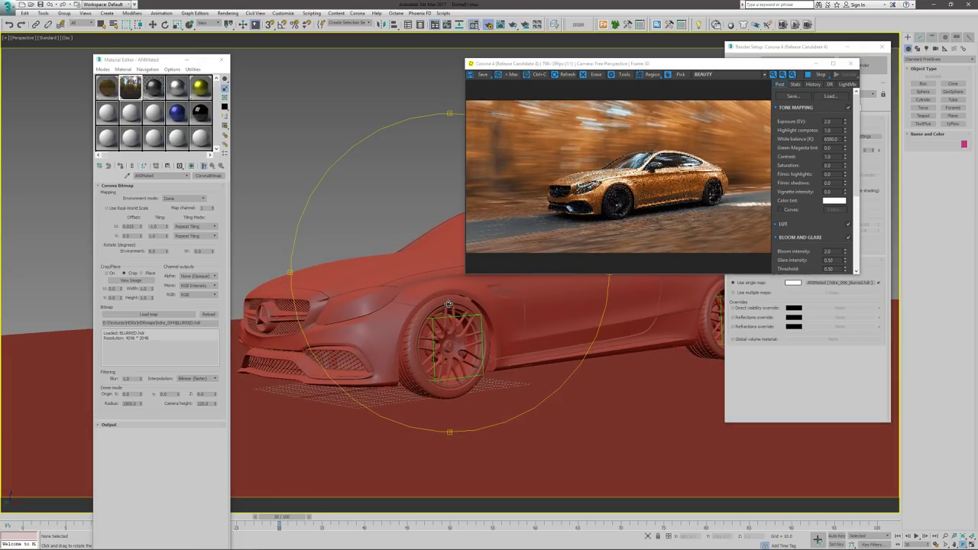
pyautogui.doubleClick(208, 404)
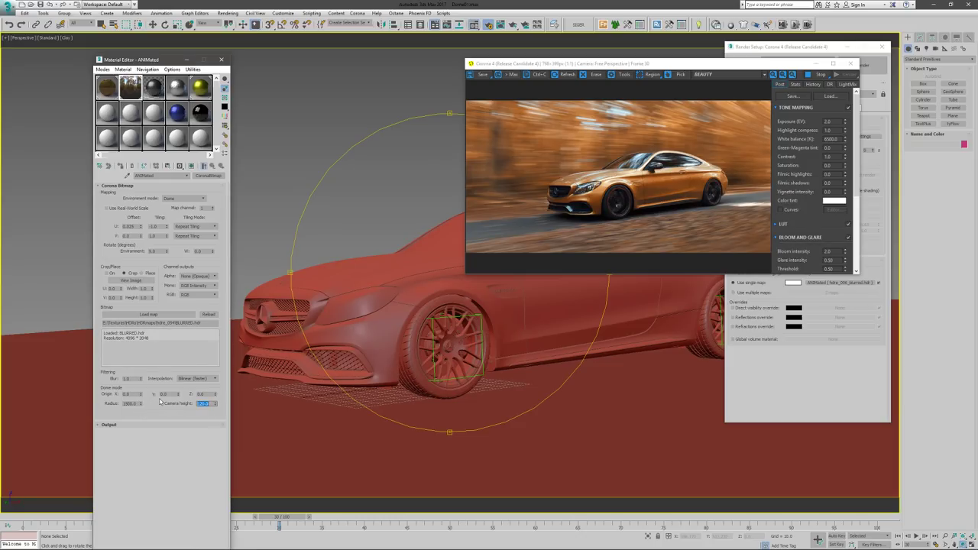
pyautogui.write('20')
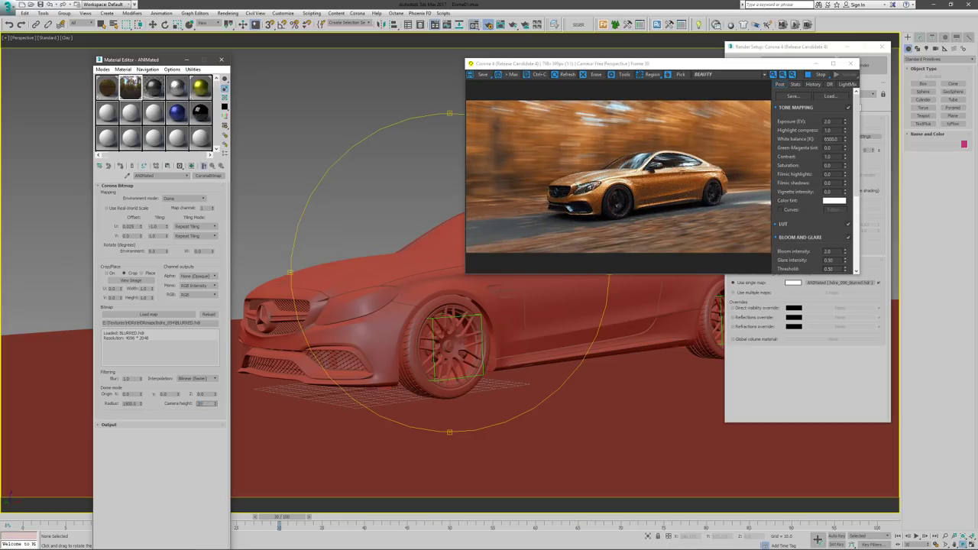
pyautogui.write('0')
pyautogui.press('Return')
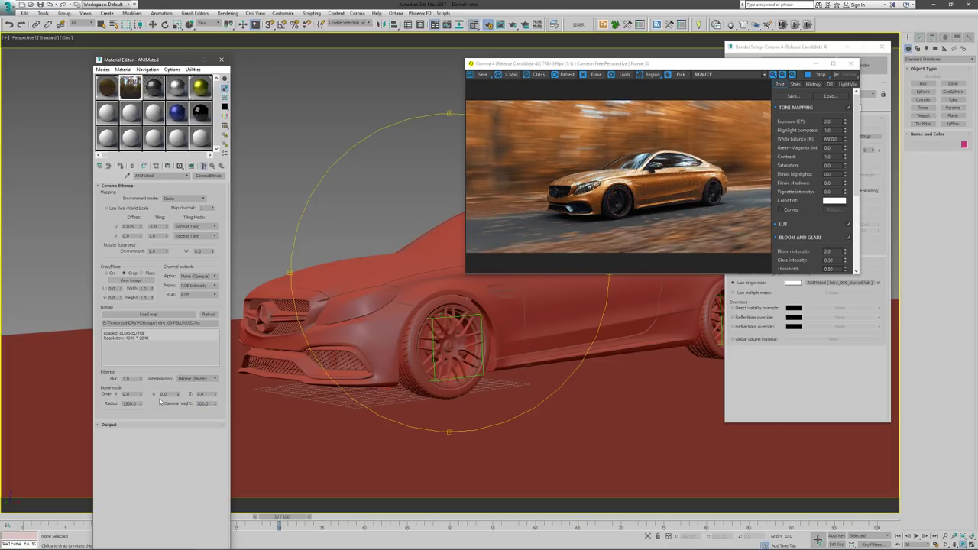
# Set the dome radius to 2500
pyautogui.doubleClick(131, 404)
pyautogui.write('2000')
pyautogui.press('Return')
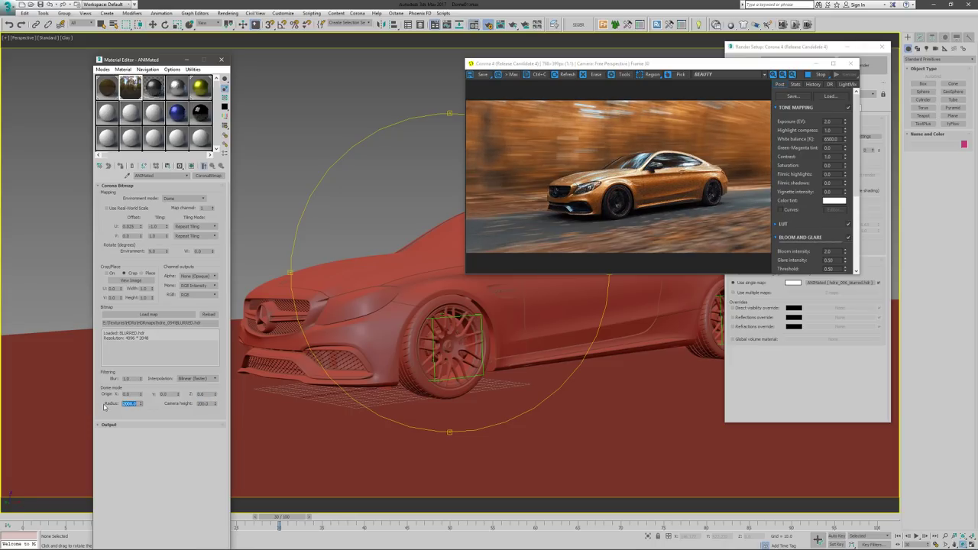
pyautogui.press('Tab')
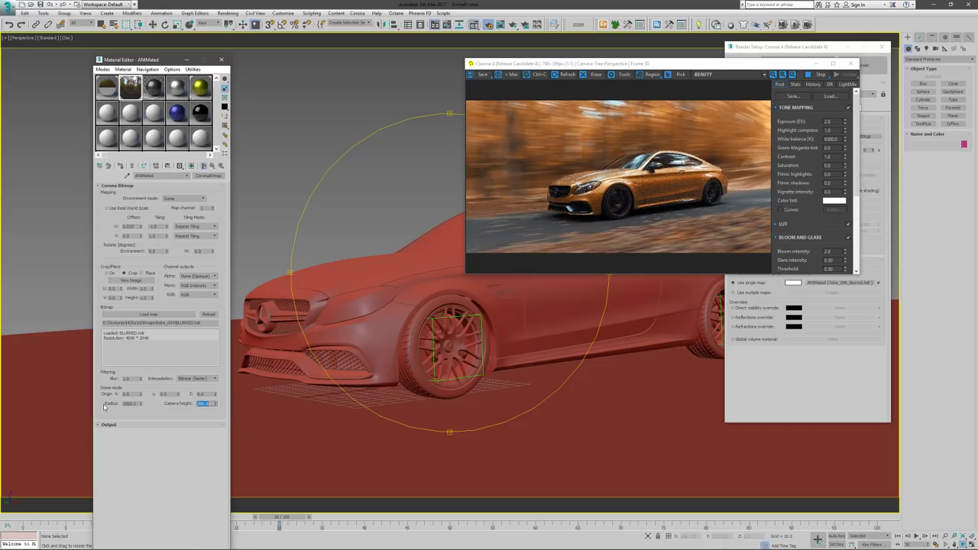
pyautogui.hotkey('shift', 'Tab')
pyautogui.write('2500')
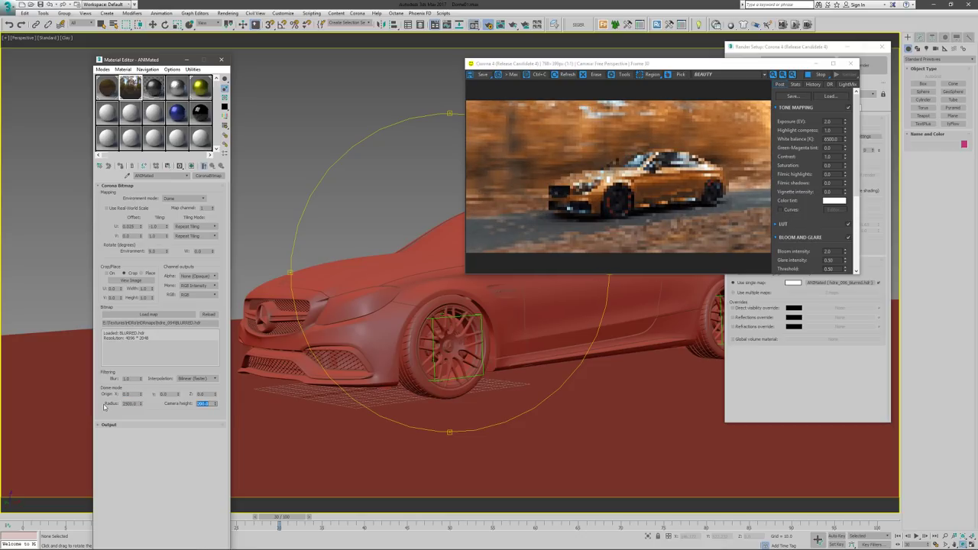
pyautogui.press('Tab')
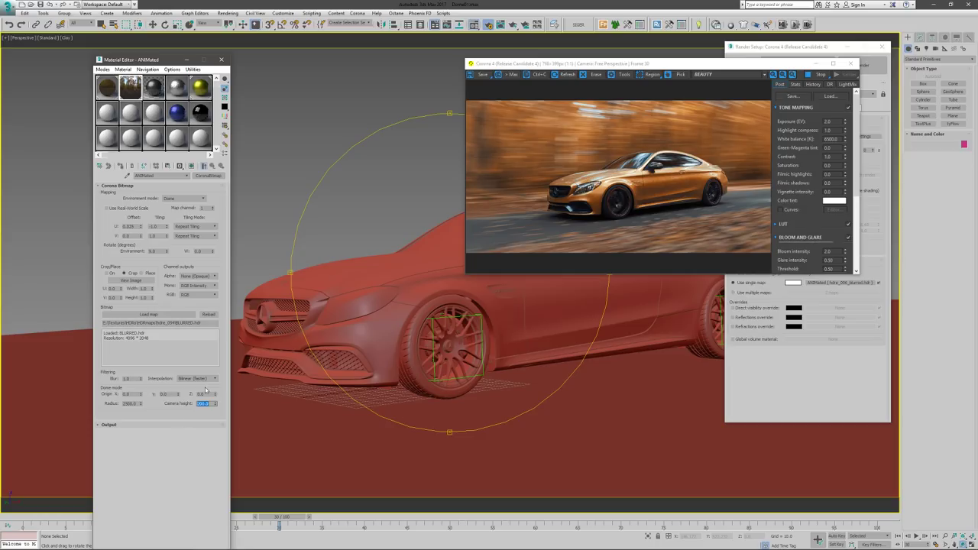
pyautogui.moveTo(401, 335)
pyautogui.mouseDown()
pyautogui.moveTo(383, 331)
pyautogui.moveTo(394, 337)
pyautogui.mouseUp()
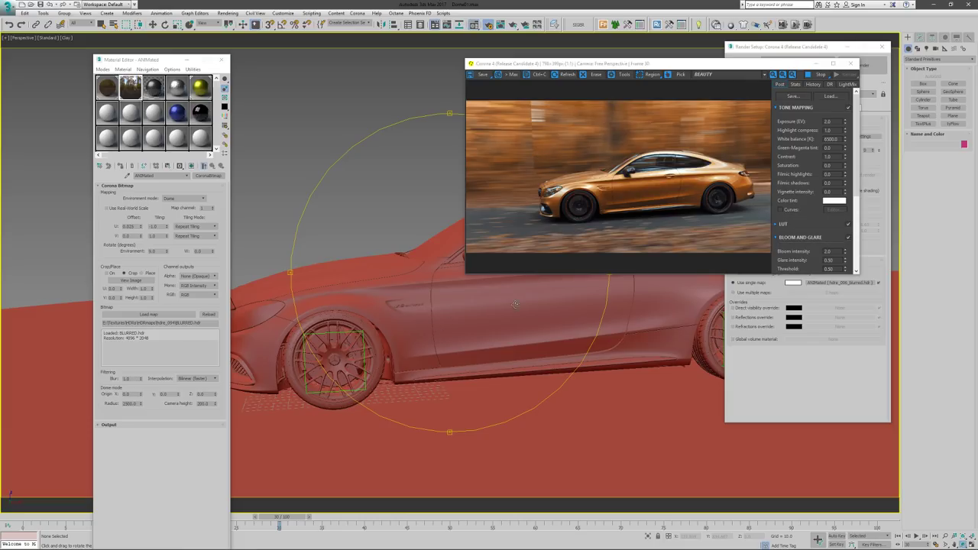
# Orbit around the coupe to view it from the rear three-quarter, then the front three-quarter
pyautogui.moveTo(462, 380); pyautogui.dragTo(413, 313)
pyautogui.keyDown('alt'); pyautogui.moveTo(414, 312); pyautogui.dragTo(439, 326, button='middle'); pyautogui.keyUp('alt')
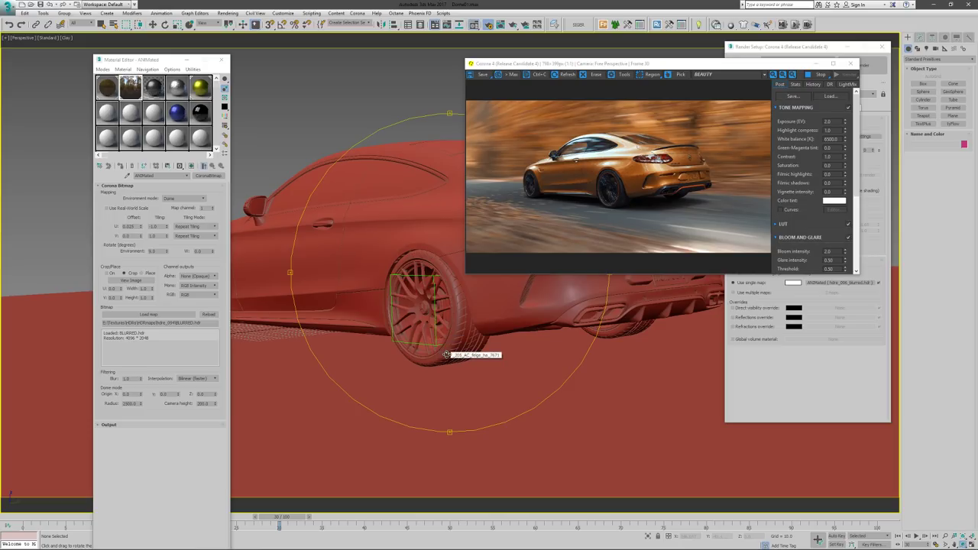
pyautogui.keyDown('alt'); pyautogui.moveTo(447, 355); pyautogui.dragTo(485, 353, button='middle'); pyautogui.keyUp('alt')
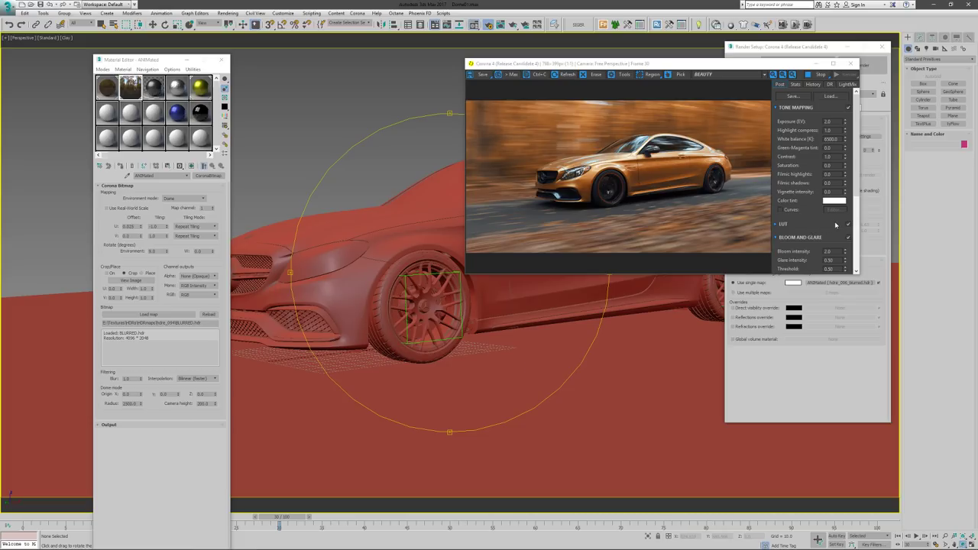
# Toggle the Byronot - Standard LUT off and back on to compare, leaving it enabled
pyautogui.scroll(-3, 802, 188)
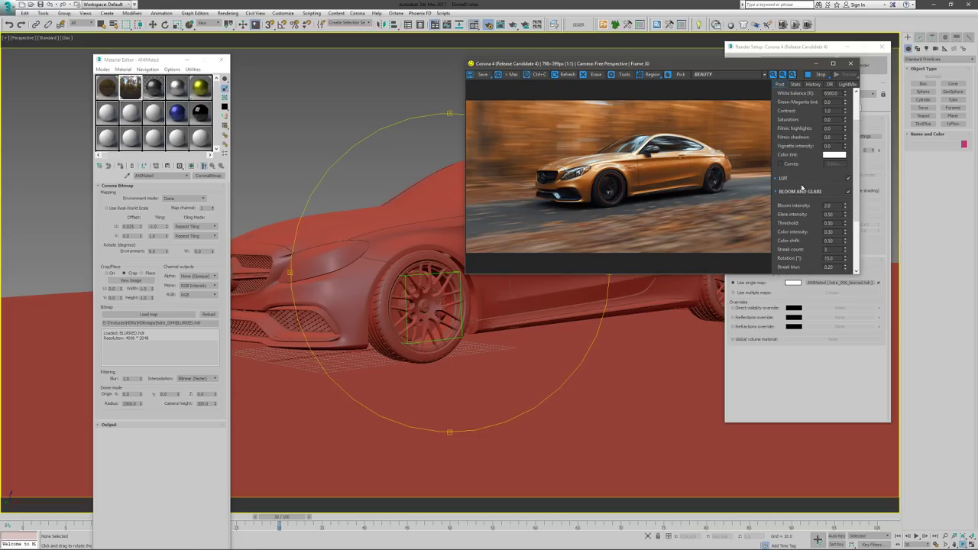
pyautogui.click(776, 178)
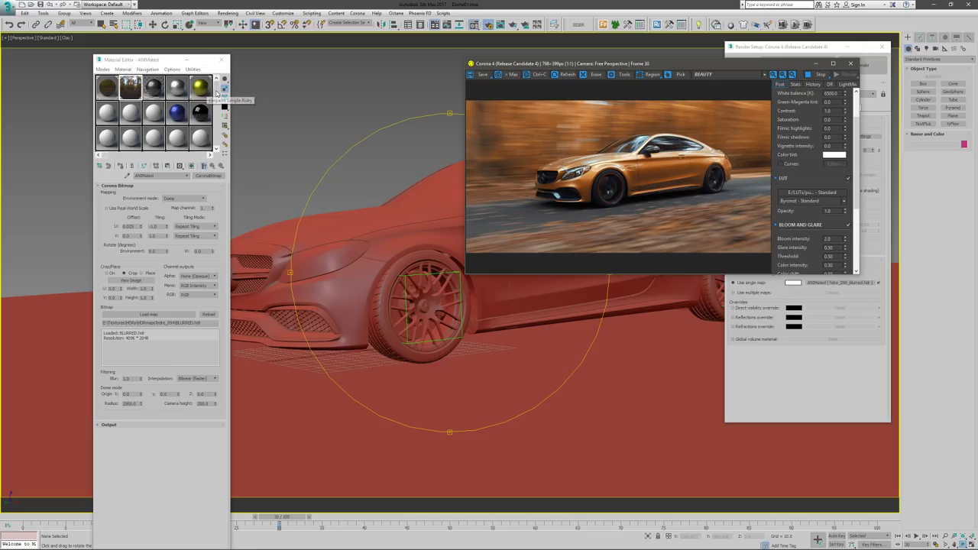
pyautogui.click(849, 179)
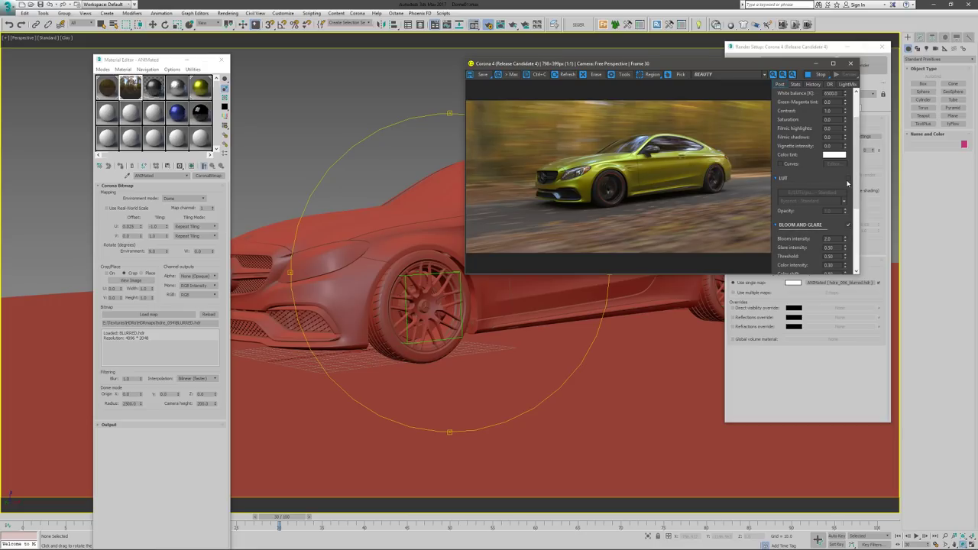
pyautogui.click(848, 178)
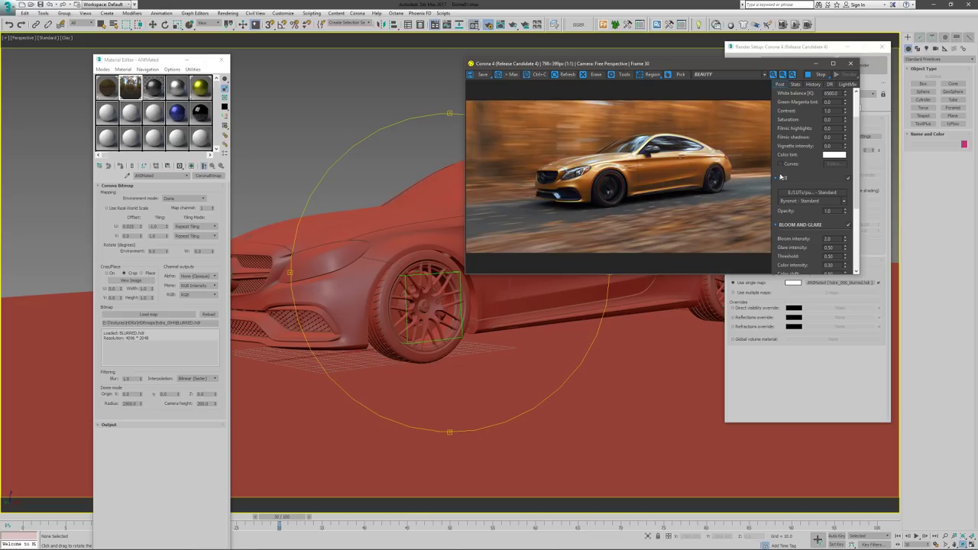
pyautogui.click(477, 307)
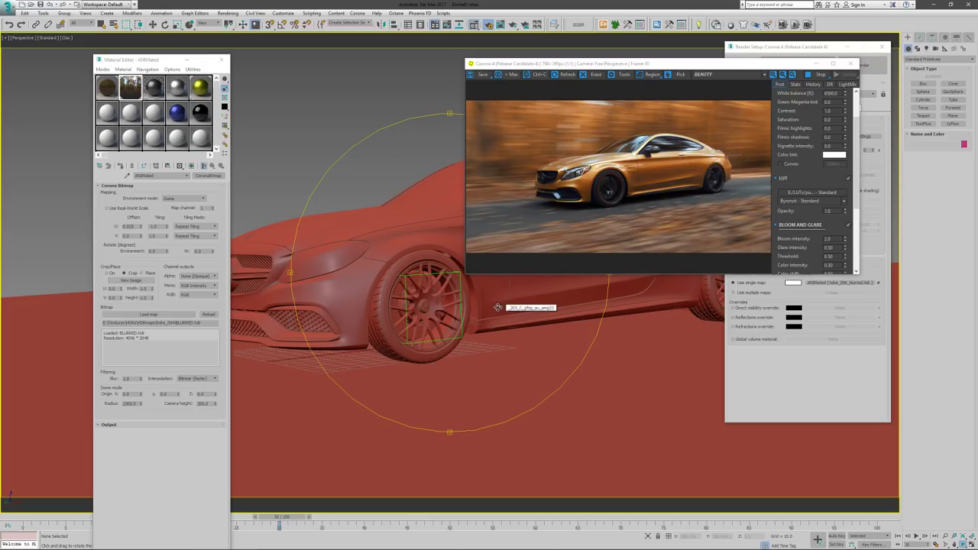
pyautogui.keyDown('alt'); pyautogui.moveTo(477, 306); pyautogui.dragTo(498, 308, button='middle'); pyautogui.keyUp('alt')
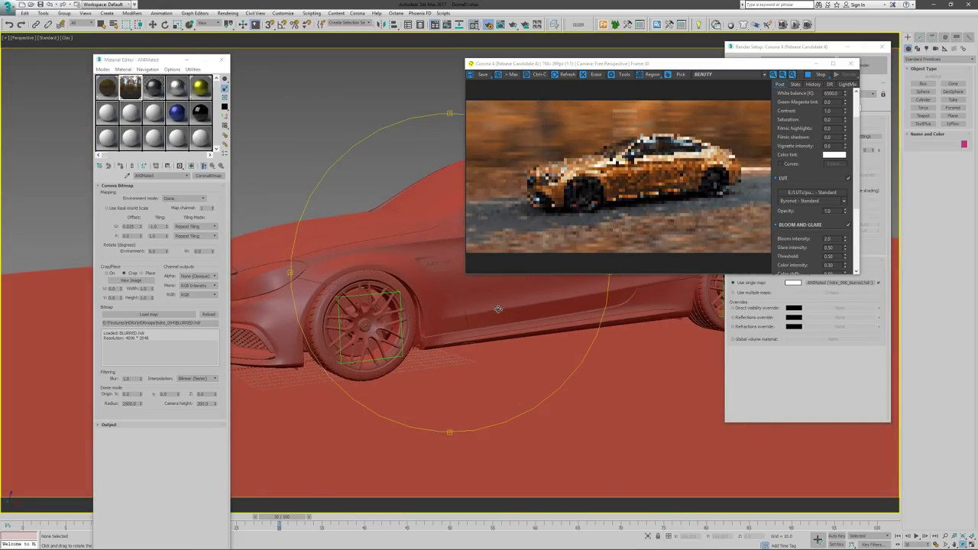